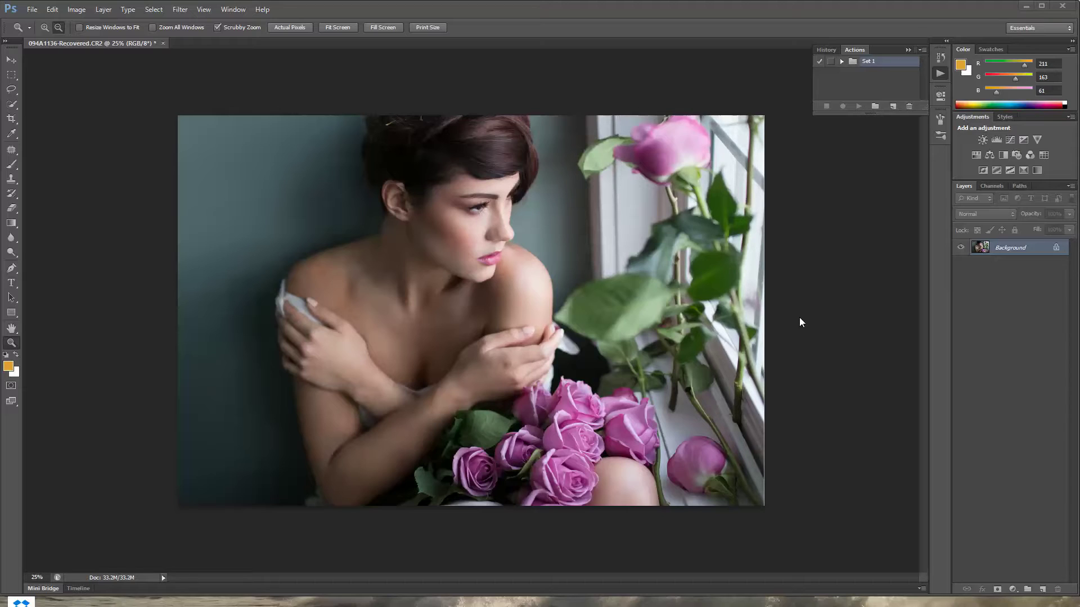
- Expand Set 1 to review its recorded actions, then restore the Actions panel
{"action": "left_click", "coordinate": [843, 61]}
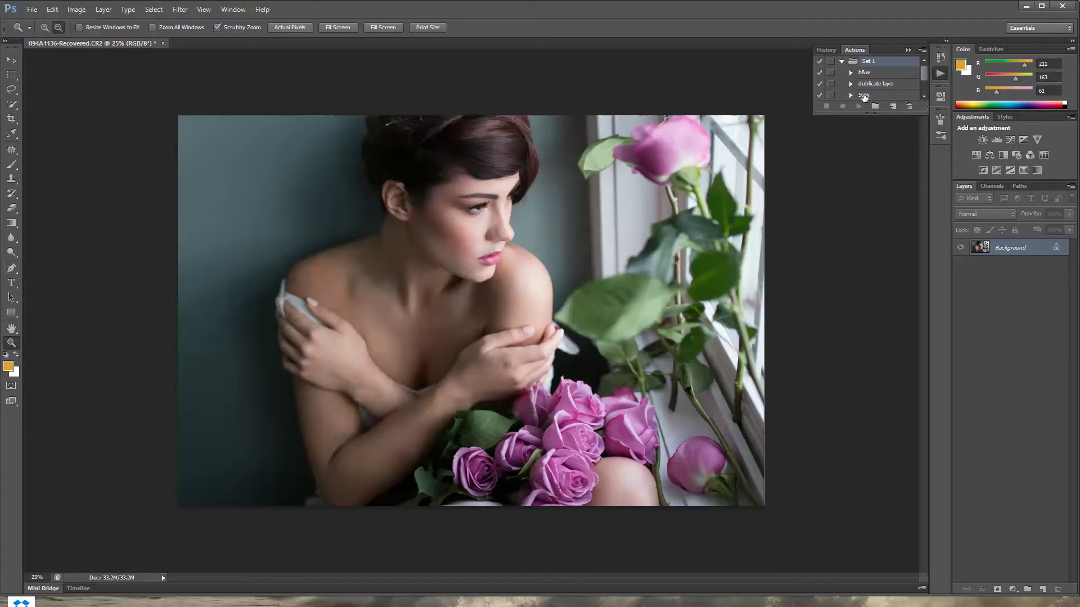
{"action": "left_click", "coordinate": [925, 97]}
{"action": "left_click", "coordinate": [925, 97]}
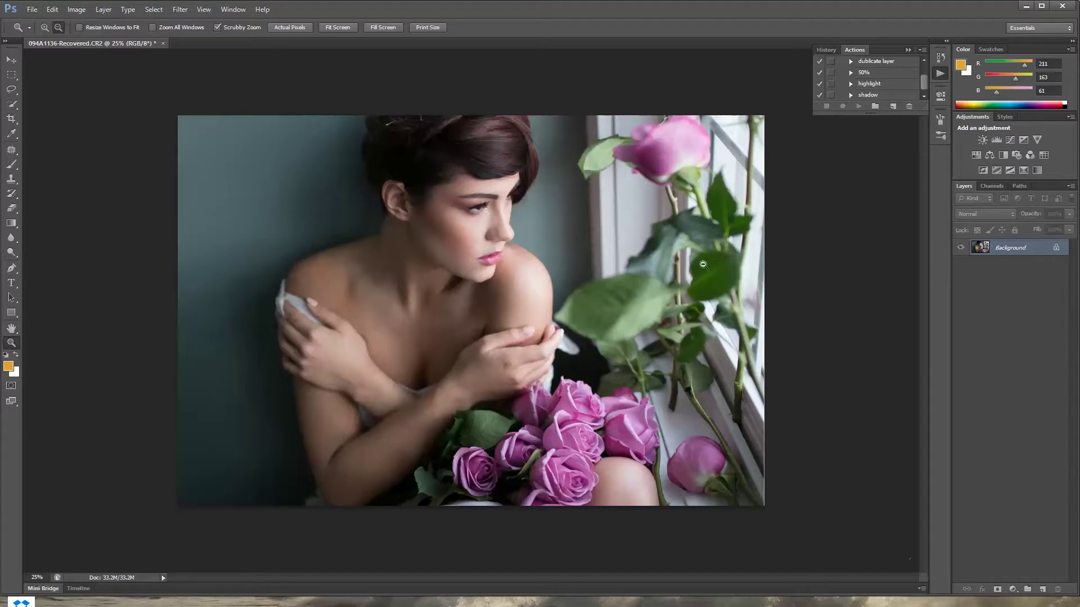
{"action": "left_click", "coordinate": [907, 50]}
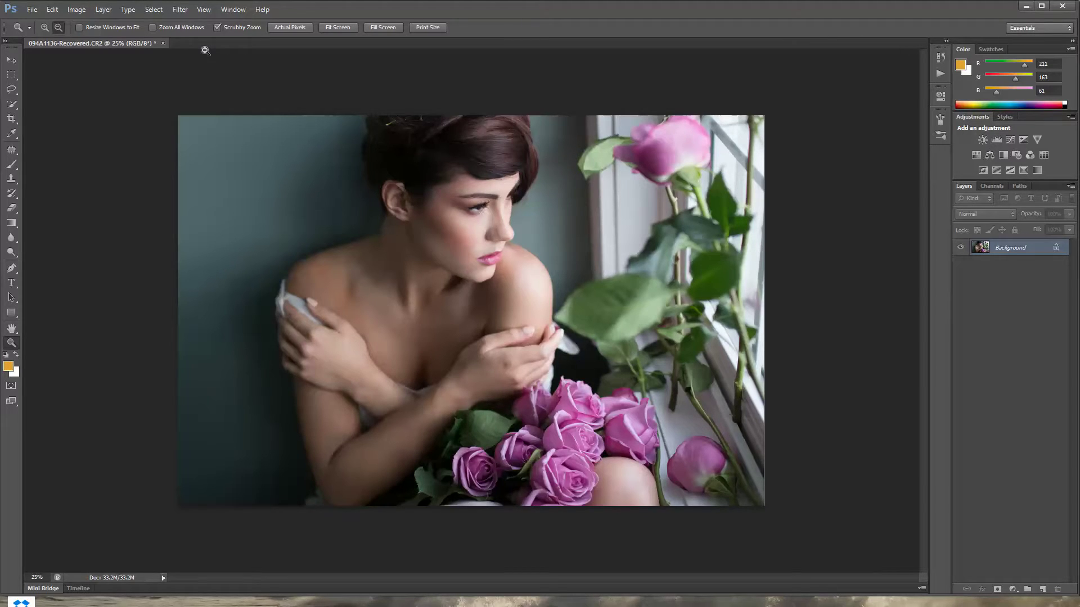
{"action": "left_click", "coordinate": [225, 9]}
{"action": "left_click", "coordinate": [237, 64]}
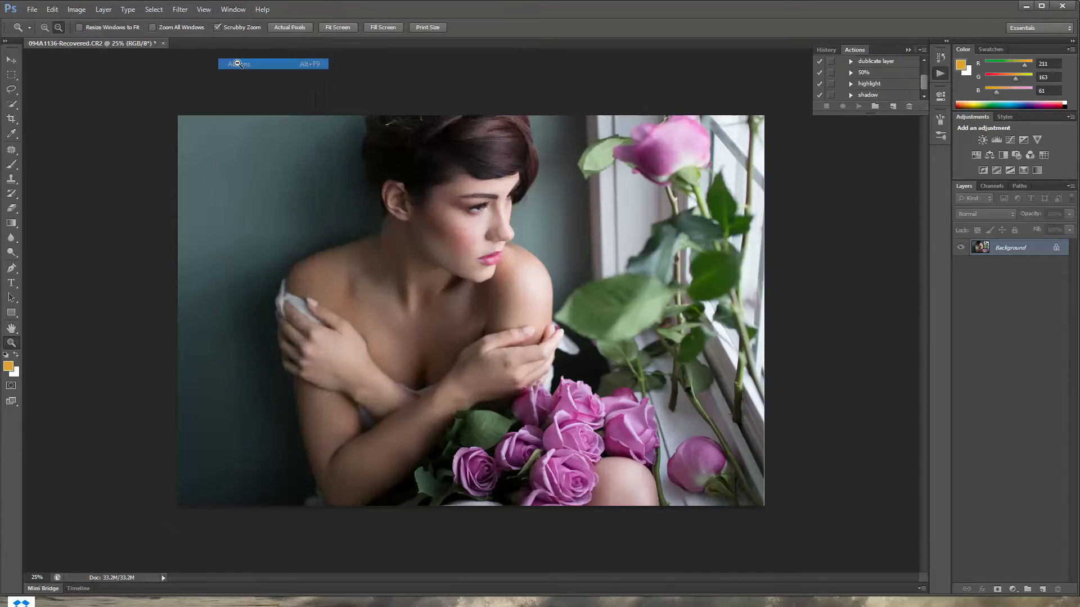
{"action": "left_click_drag", "start_coordinate": [924, 82], "coordinate": [927, 50]}
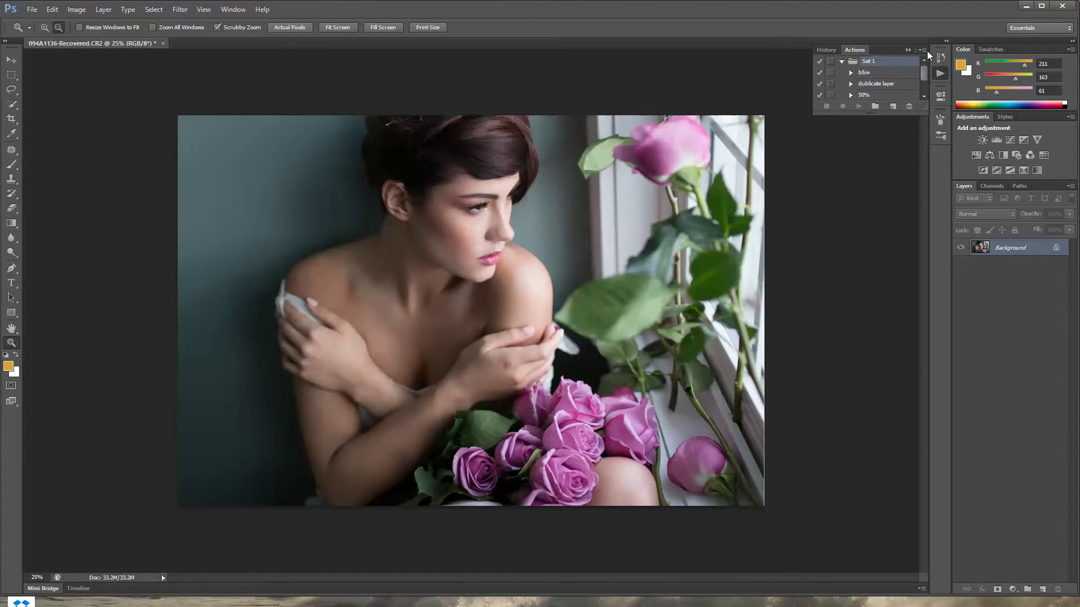
- Collapse Set 1 and create a new action set named Set 2
{"action": "left_click", "coordinate": [842, 62]}
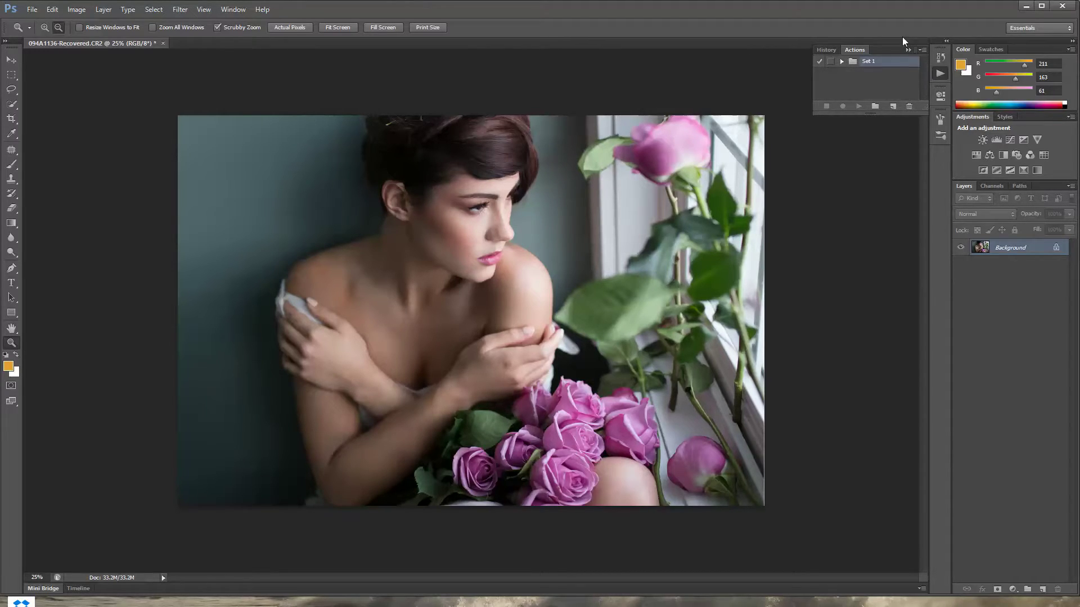
{"action": "left_click", "coordinate": [874, 107]}
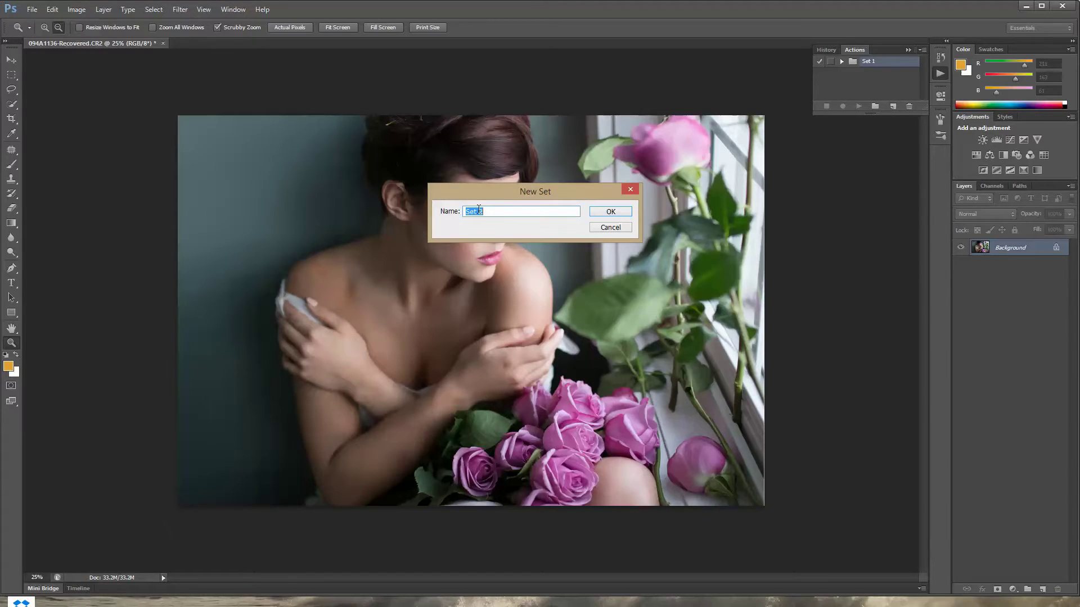
{"action": "left_click", "coordinate": [608, 214]}
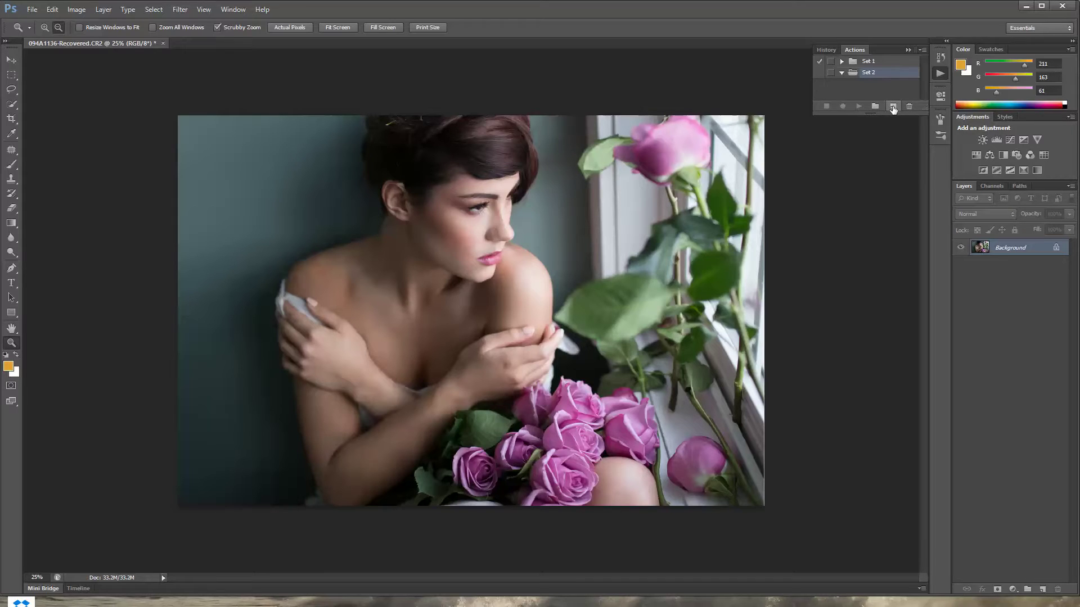
- Create an action named 'b&w' in Set 2 and begin recording it
{"action": "left_click", "coordinate": [893, 107]}
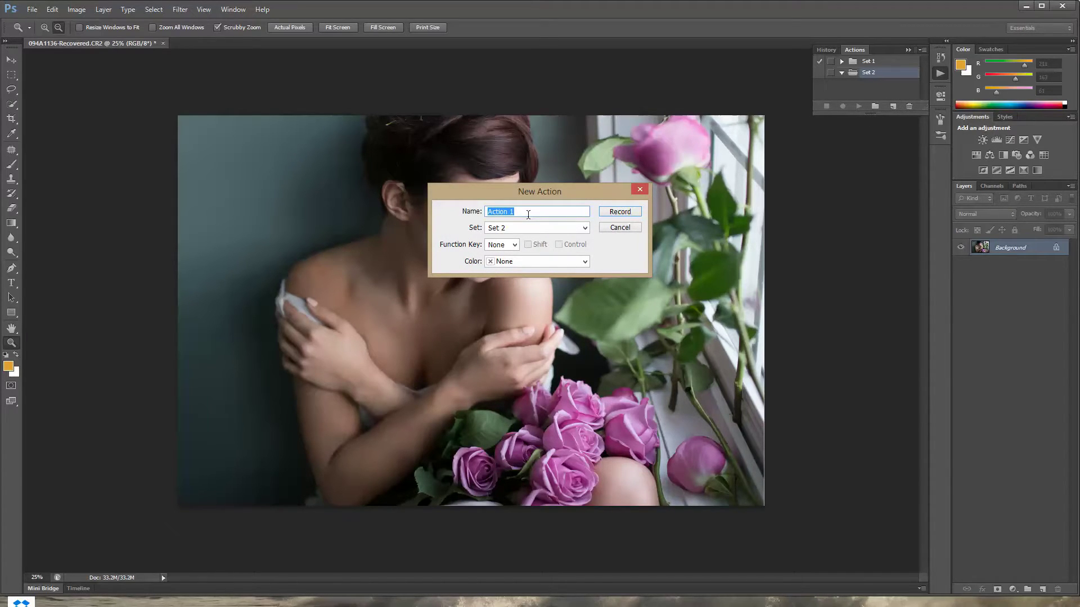
{"action": "type", "text": "b&w"}
{"action": "left_click", "coordinate": [617, 211]}
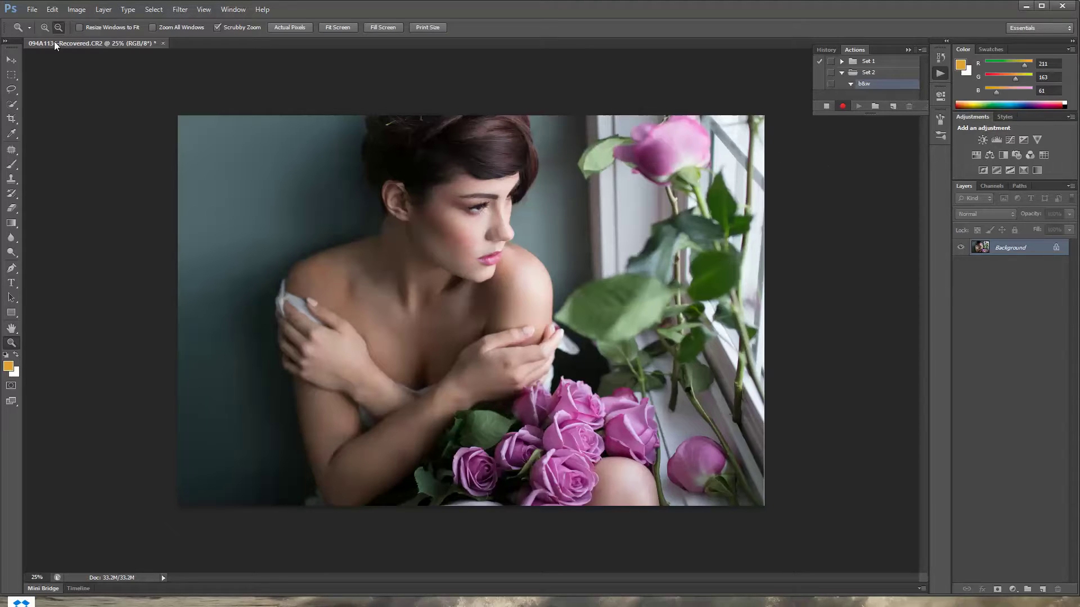
- Apply a black-to-white Gradient Map to the portrait, then stop recording and collapse b&w
{"action": "left_click", "coordinate": [77, 10]}
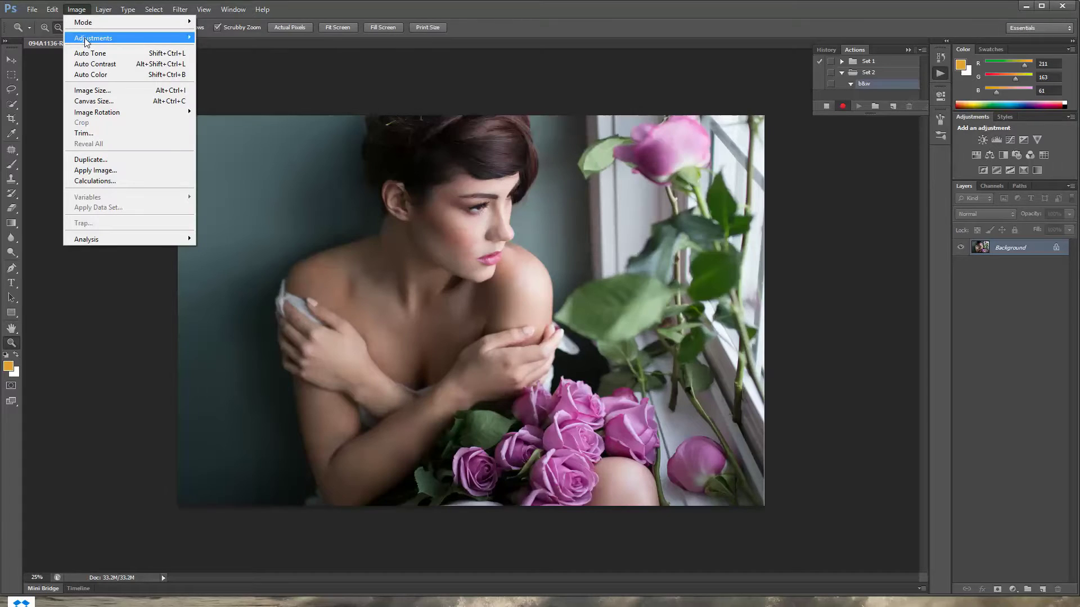
{"action": "mouse_move", "coordinate": [90, 37]}
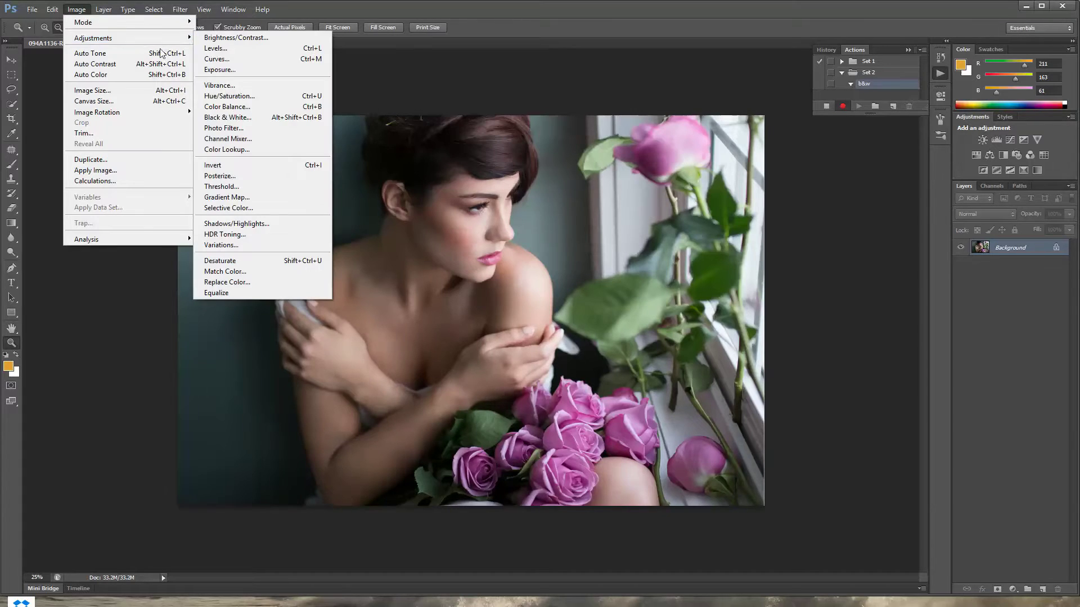
{"action": "left_click", "coordinate": [226, 199]}
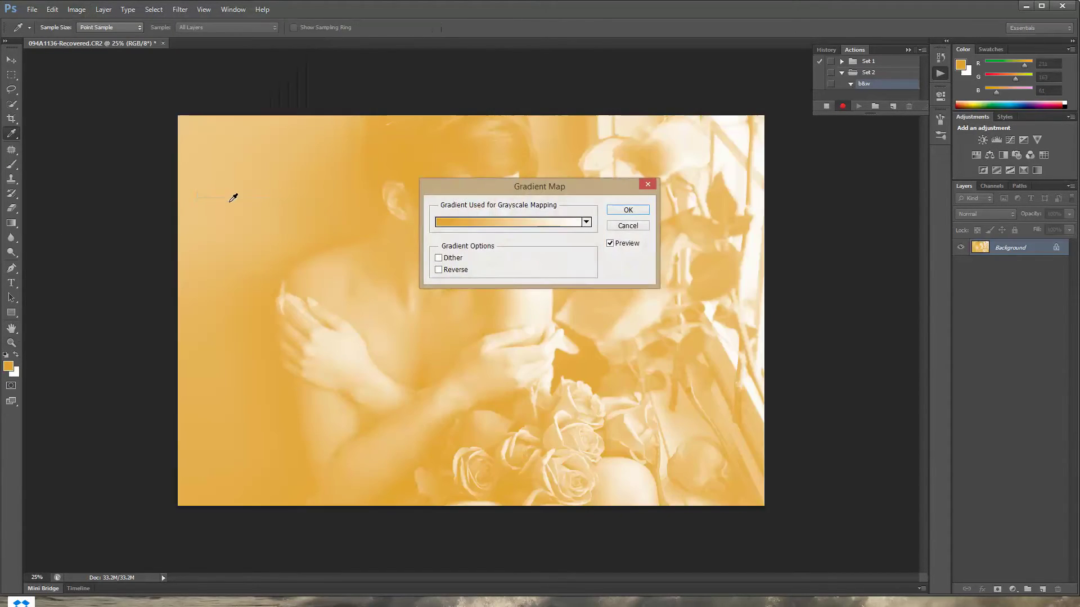
{"action": "left_click", "coordinate": [586, 222]}
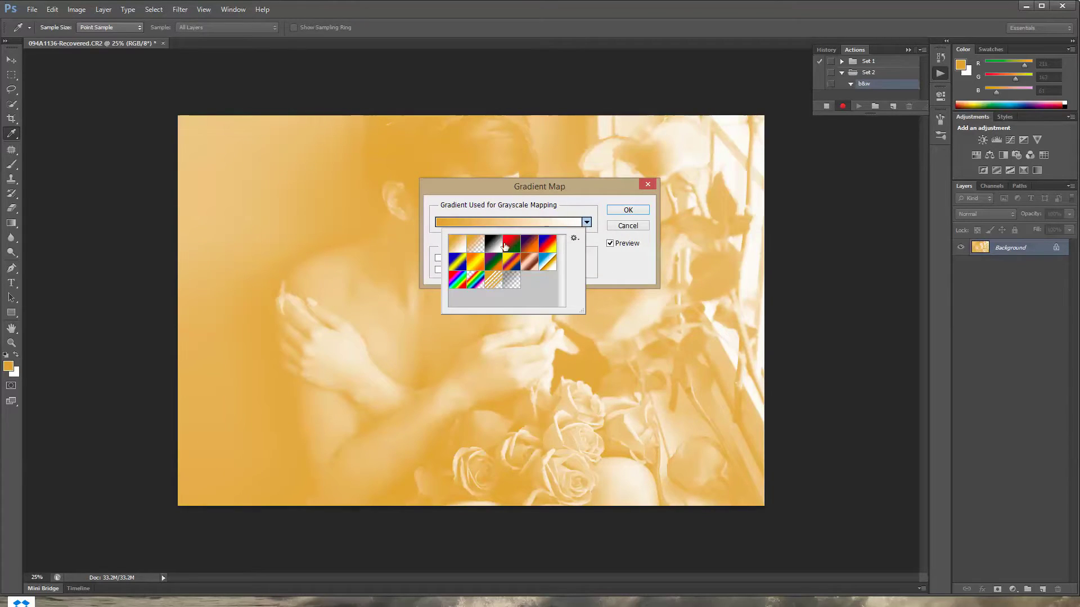
{"action": "left_click", "coordinate": [494, 245]}
{"action": "left_click", "coordinate": [627, 209]}
{"action": "key", "text": "z"}
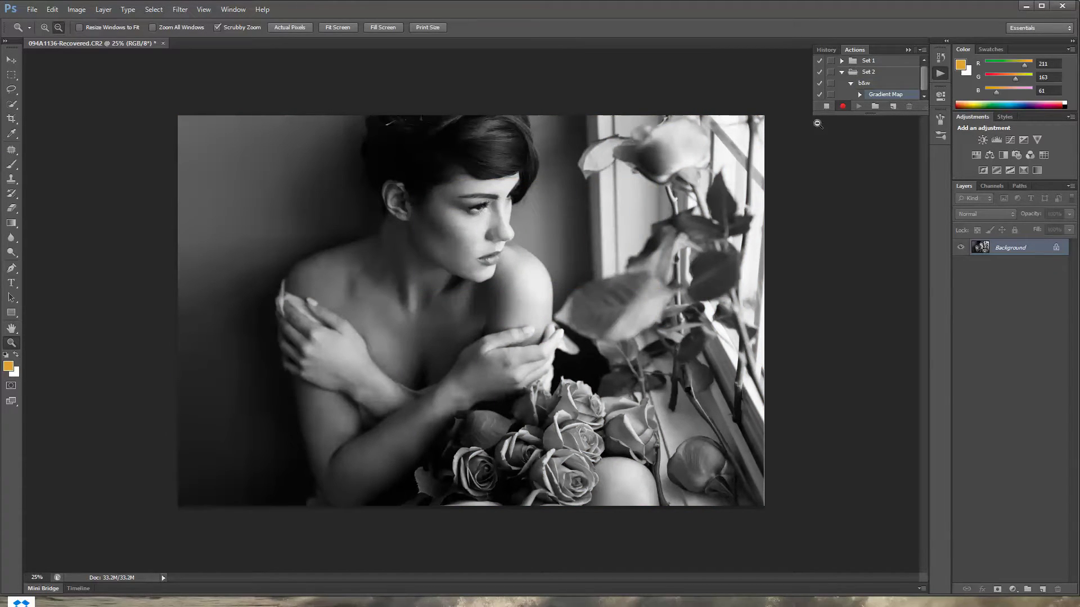
{"action": "left_click", "coordinate": [826, 107]}
{"action": "left_click", "coordinate": [850, 83]}
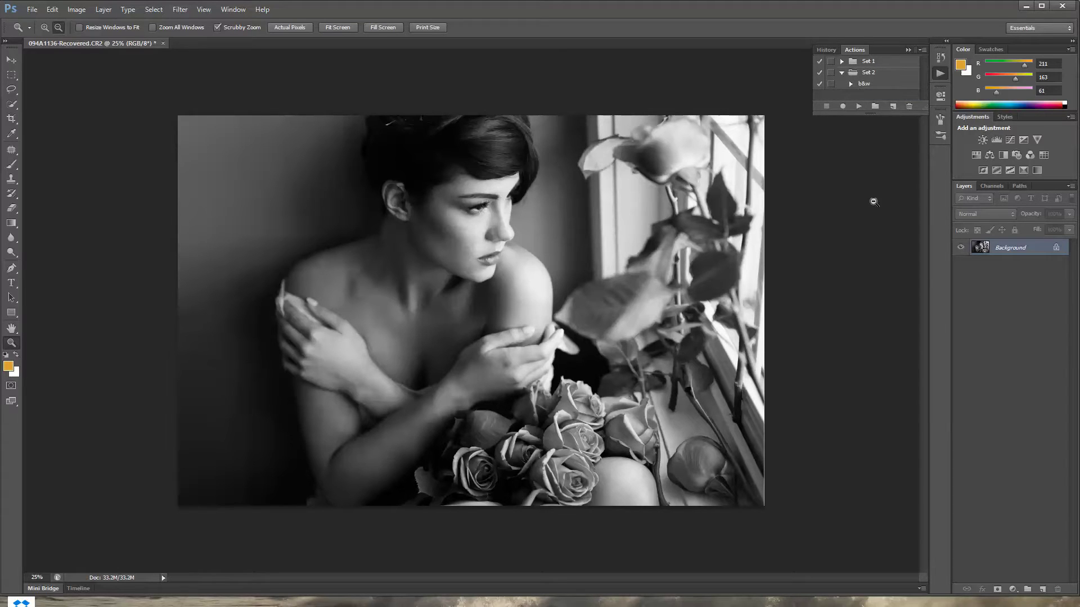
- Step back to the colour photo, test-play the b&w action, then undo it
{"action": "left_click", "coordinate": [52, 9]}
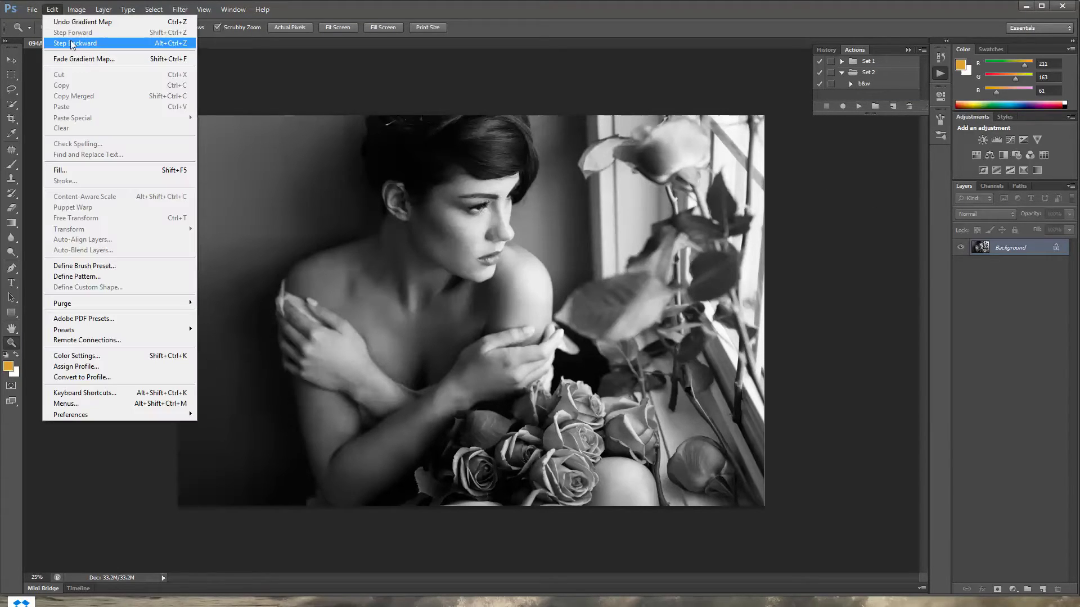
{"action": "left_click", "coordinate": [70, 40]}
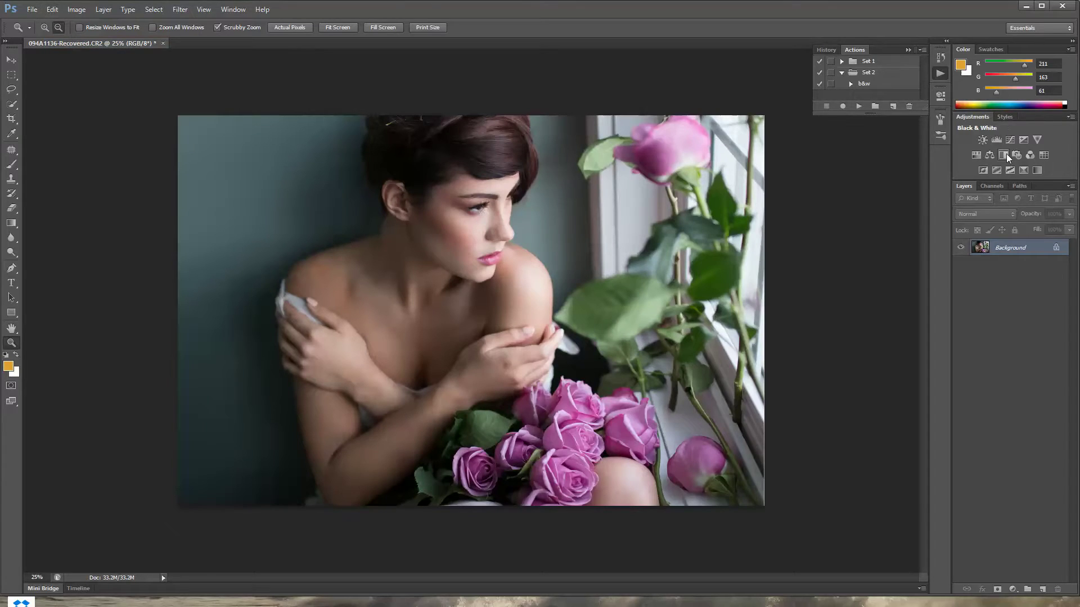
{"action": "left_click", "coordinate": [862, 84]}
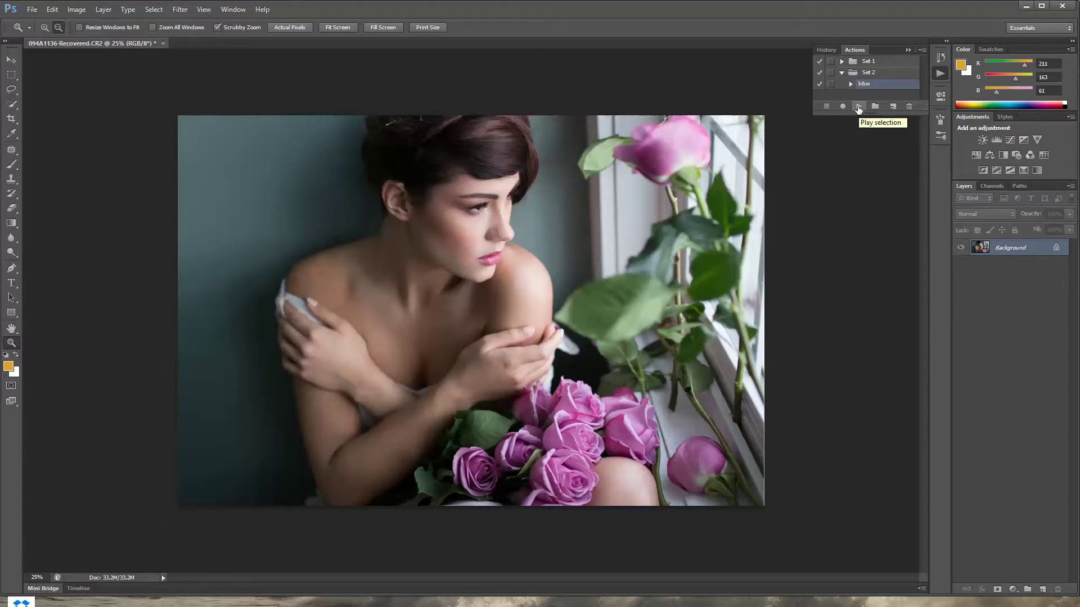
{"action": "left_click", "coordinate": [859, 106]}
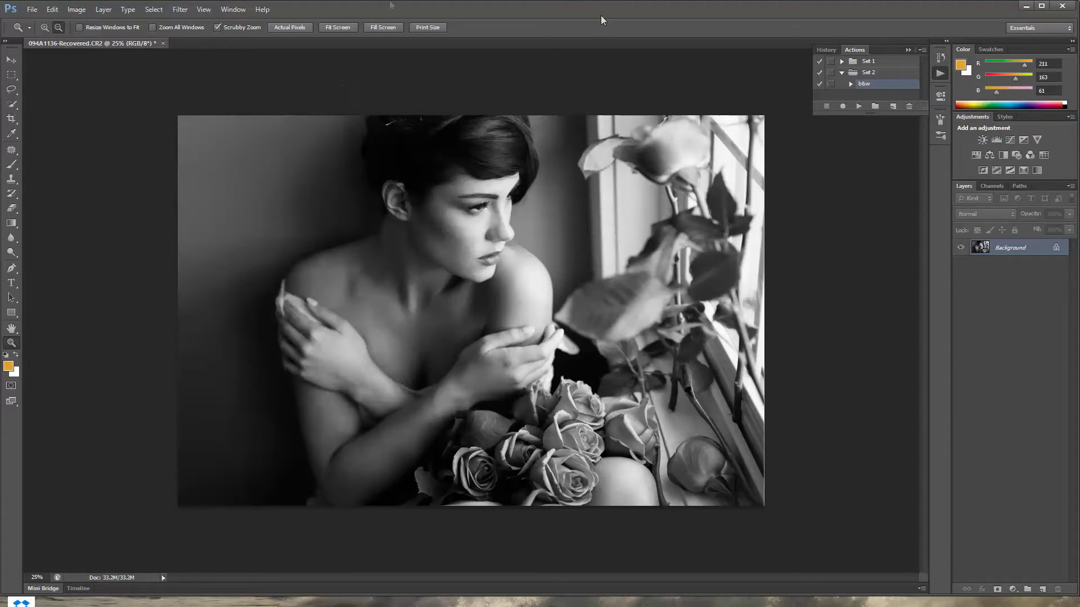
{"action": "left_click", "coordinate": [58, 9]}
{"action": "left_click", "coordinate": [68, 44]}
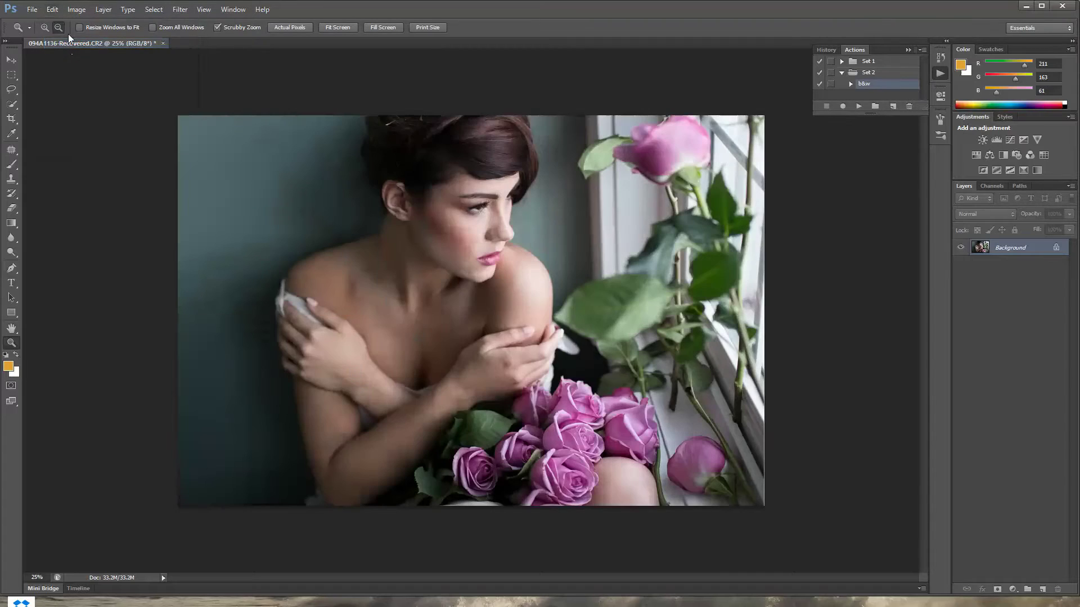
{"action": "left_click", "coordinate": [76, 10]}
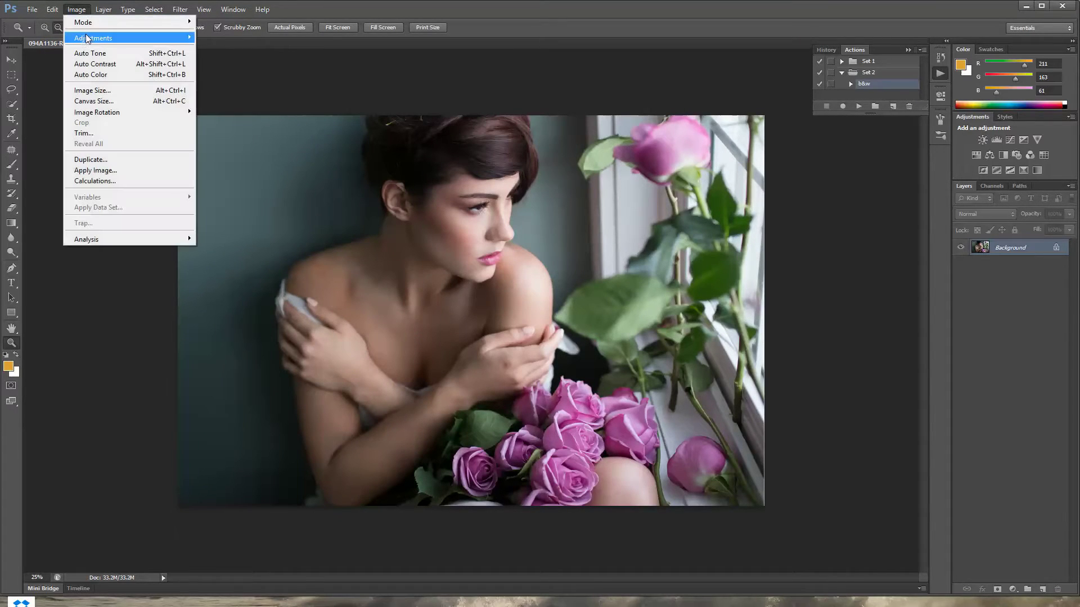
{"action": "mouse_move", "coordinate": [113, 38]}
{"action": "left_click", "coordinate": [236, 198]}
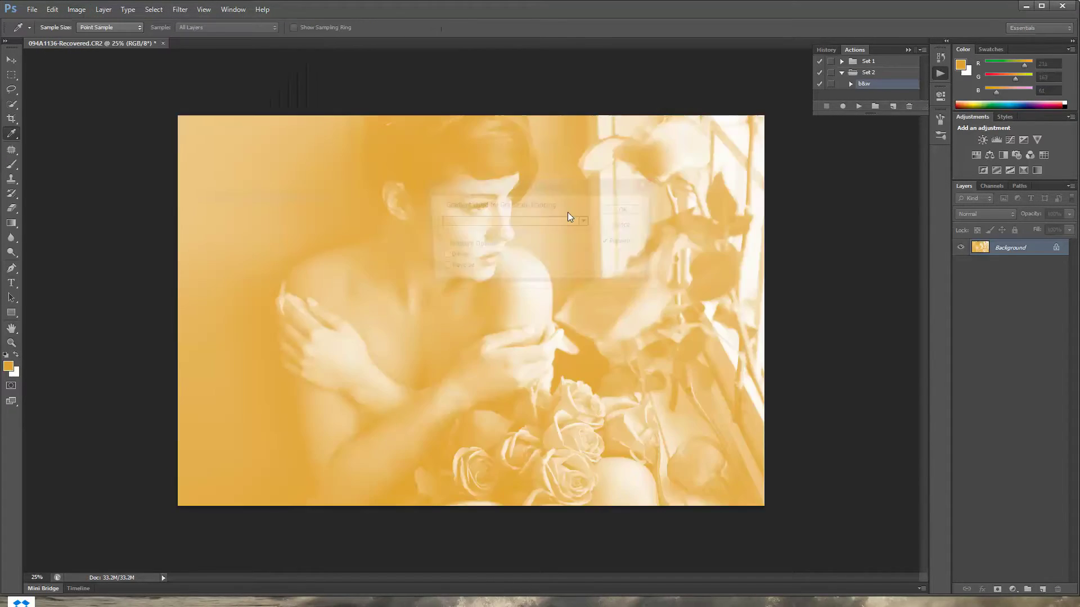
{"action": "left_click", "coordinate": [586, 222]}
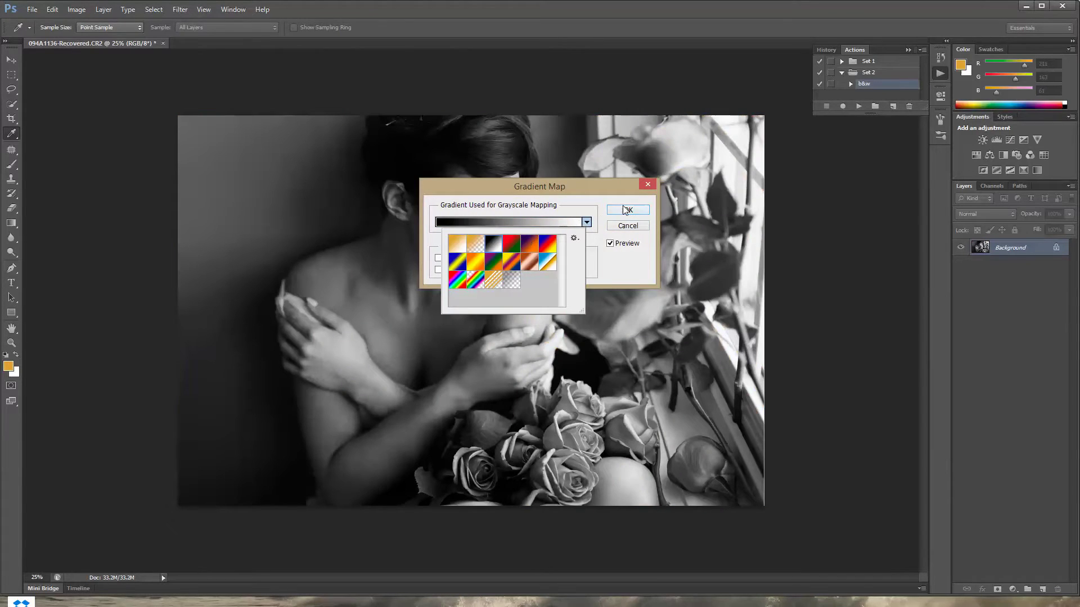
{"action": "left_click", "coordinate": [627, 210]}
{"action": "key", "text": "z"}
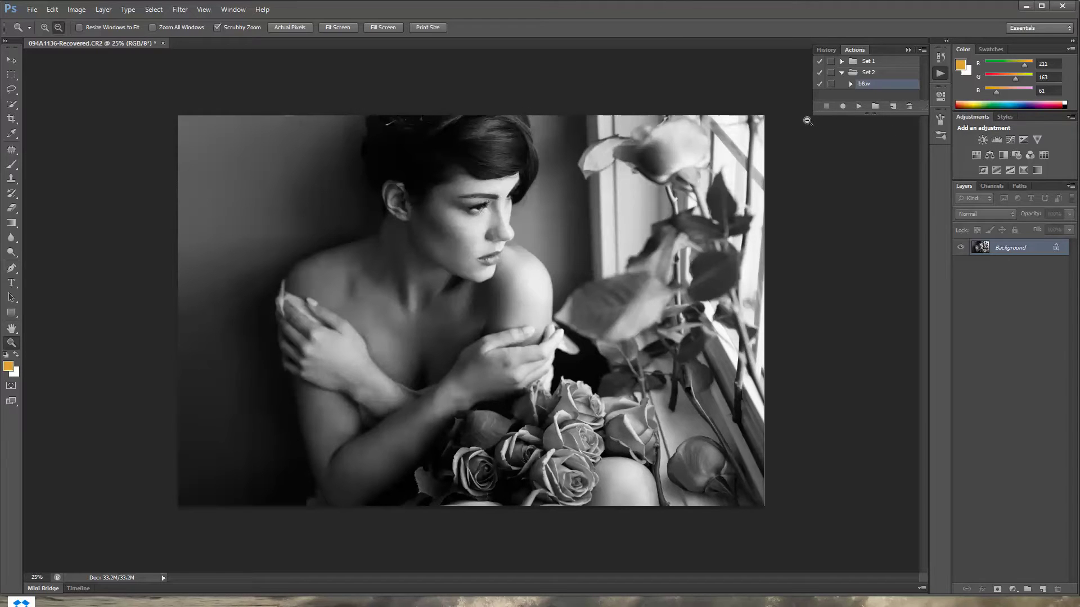
{"action": "left_click", "coordinate": [52, 9]}
{"action": "left_click", "coordinate": [61, 44]}
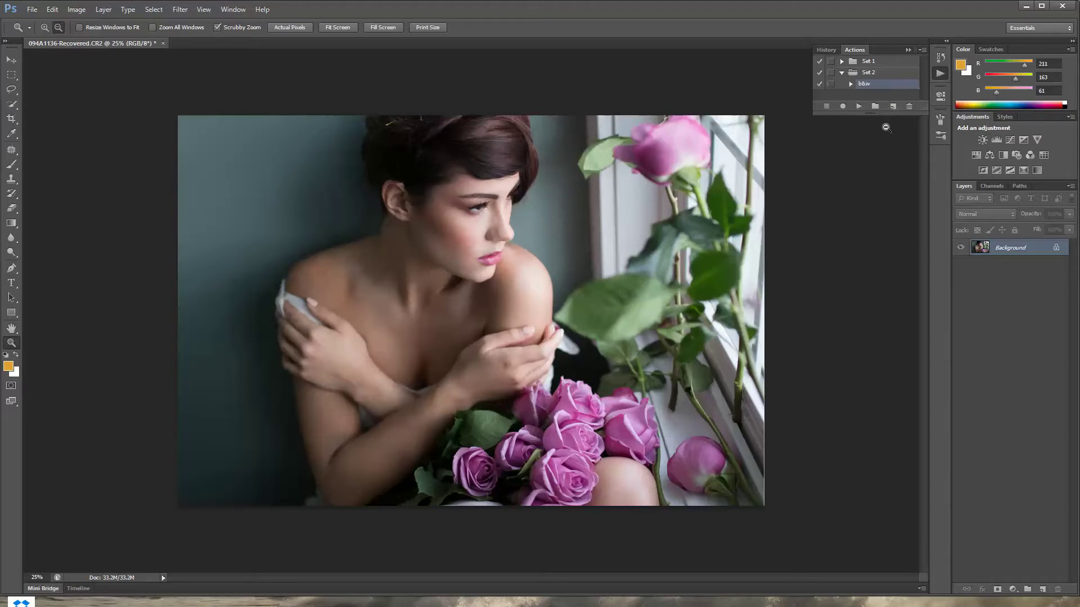
- Start recording a new action 'h' and duplicate the Background layer as Background copy
{"action": "left_click", "coordinate": [892, 107]}
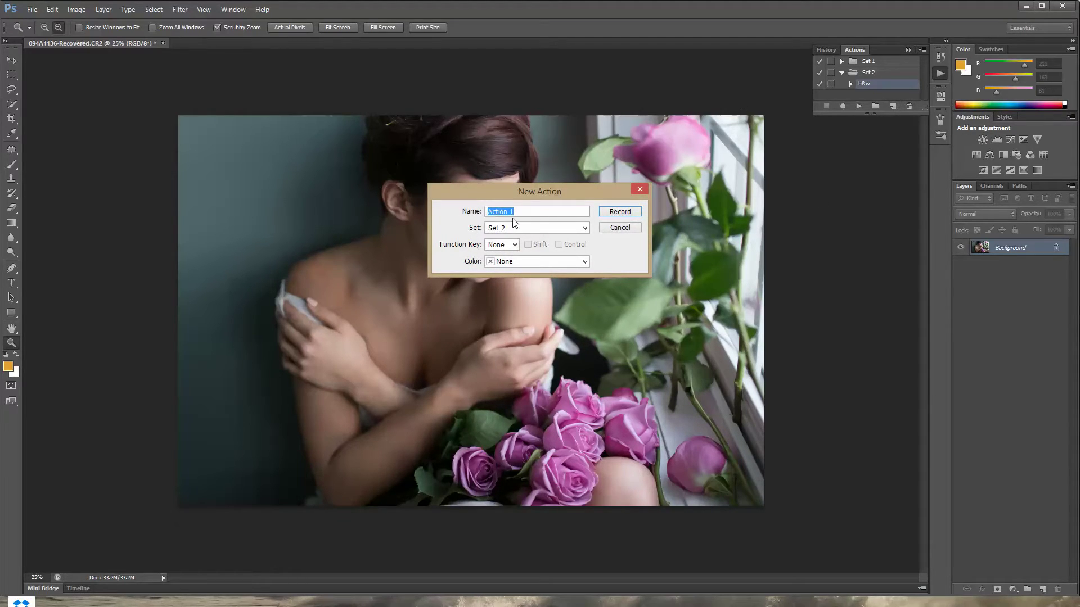
{"action": "type", "text": "h"}
{"action": "left_click", "coordinate": [620, 213]}
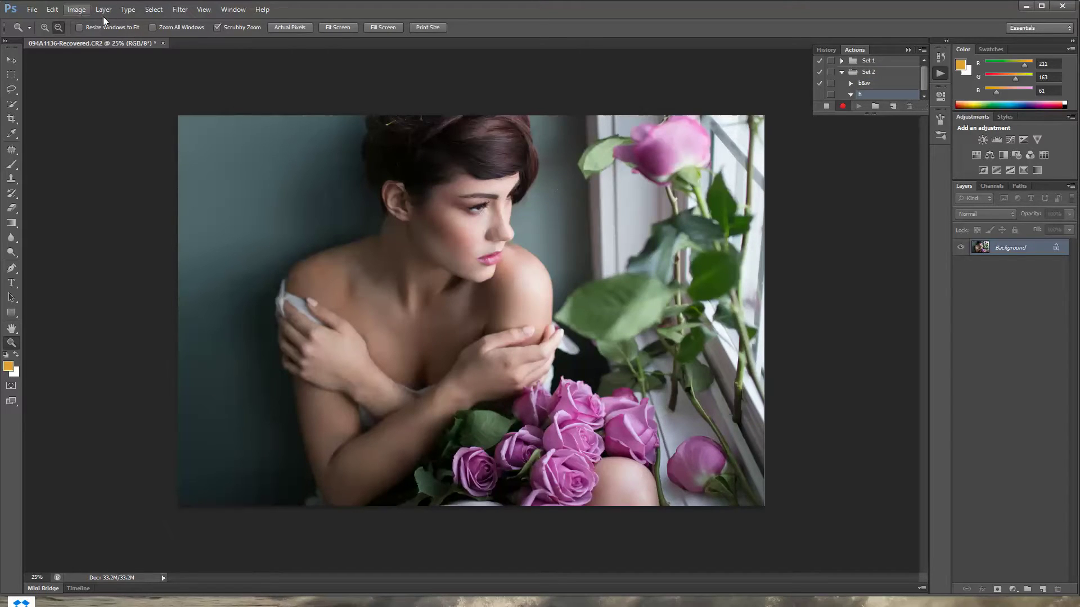
{"action": "right_click", "coordinate": [1000, 251]}
{"action": "left_click", "coordinate": [1001, 272]}
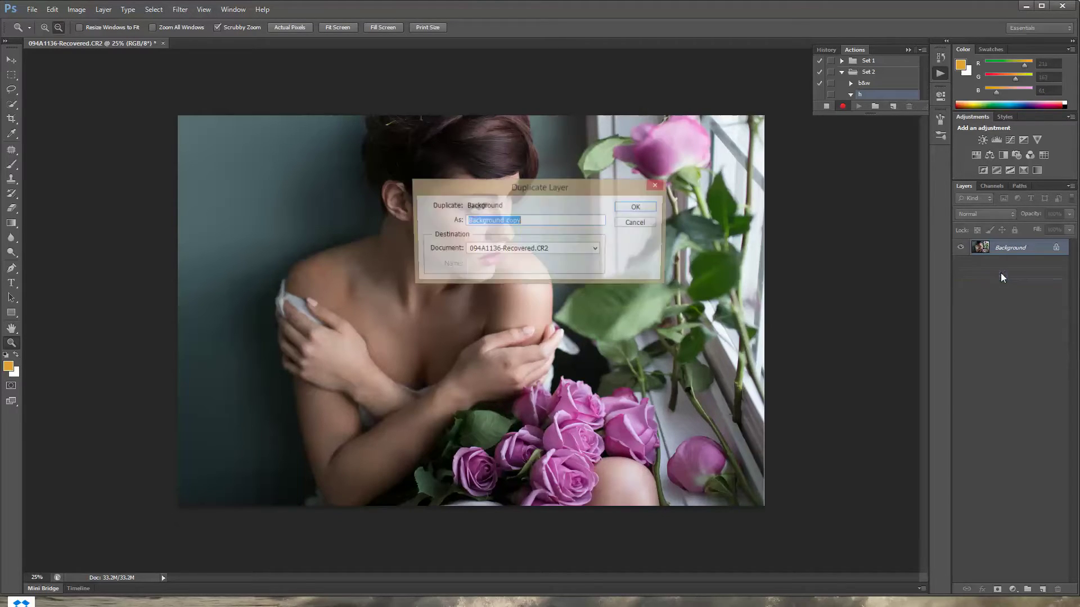
{"action": "left_click", "coordinate": [629, 208]}
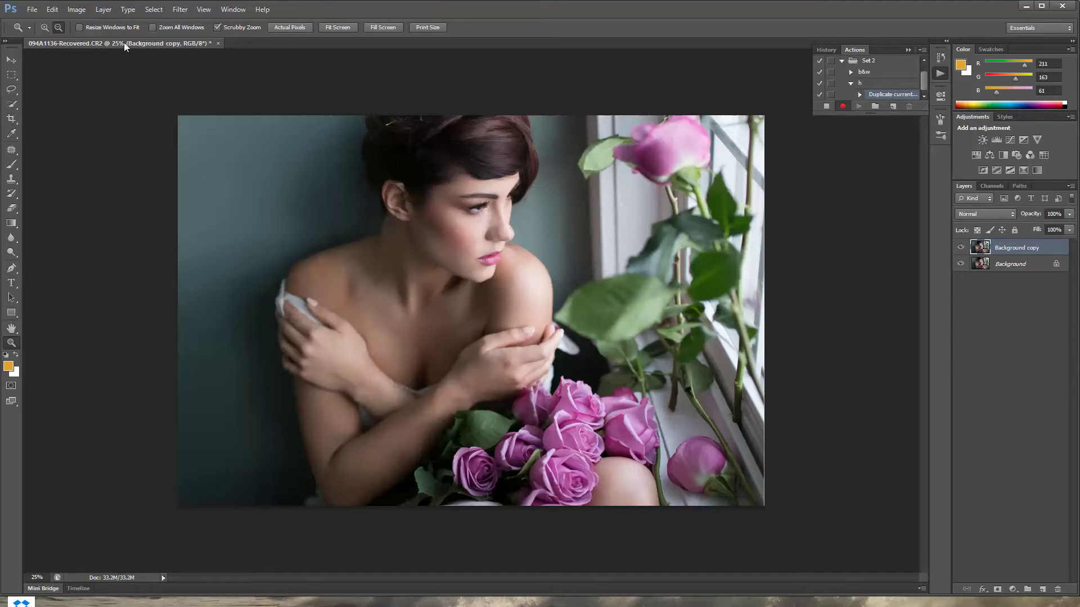
- Brighten Background copy with a Curves point at Input 115 / Output 140
{"action": "left_click", "coordinate": [70, 11]}
{"action": "mouse_move", "coordinate": [90, 38]}
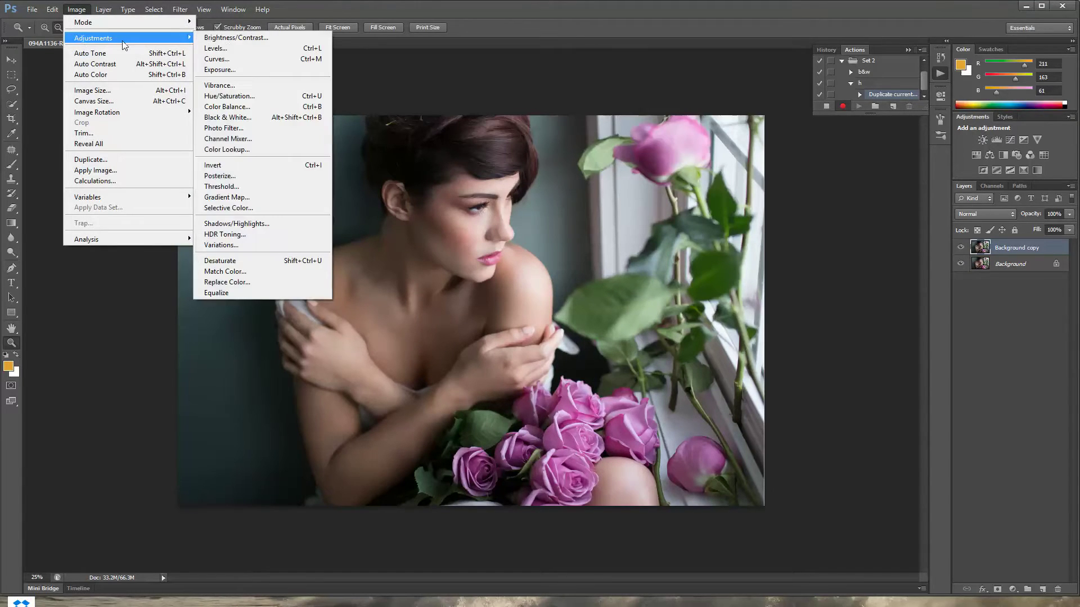
{"action": "left_click", "coordinate": [211, 60]}
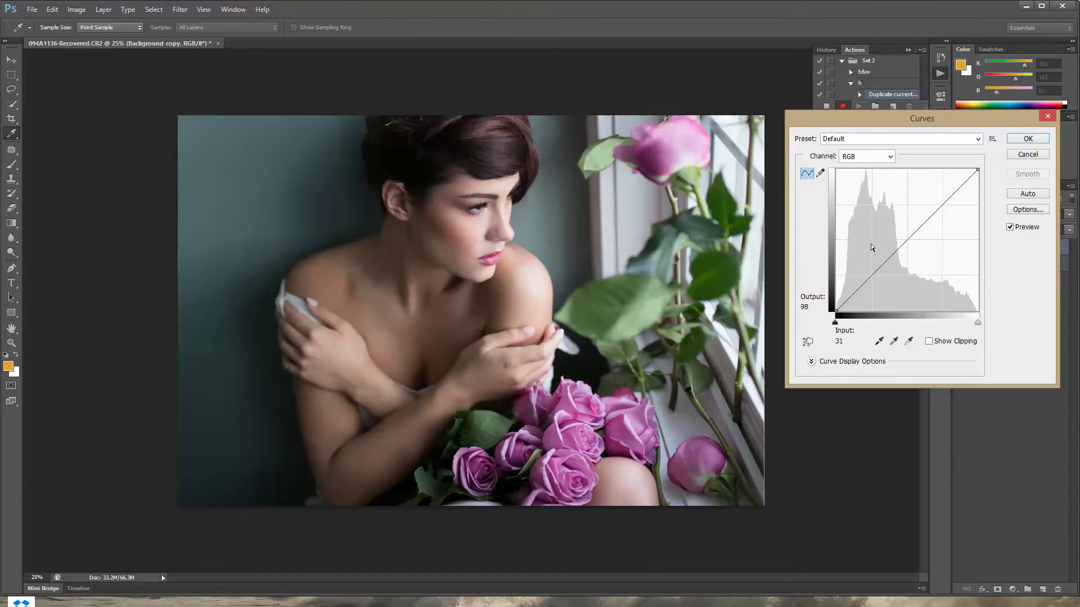
{"action": "left_click_drag", "start_coordinate": [906, 238], "coordinate": [900, 232]}
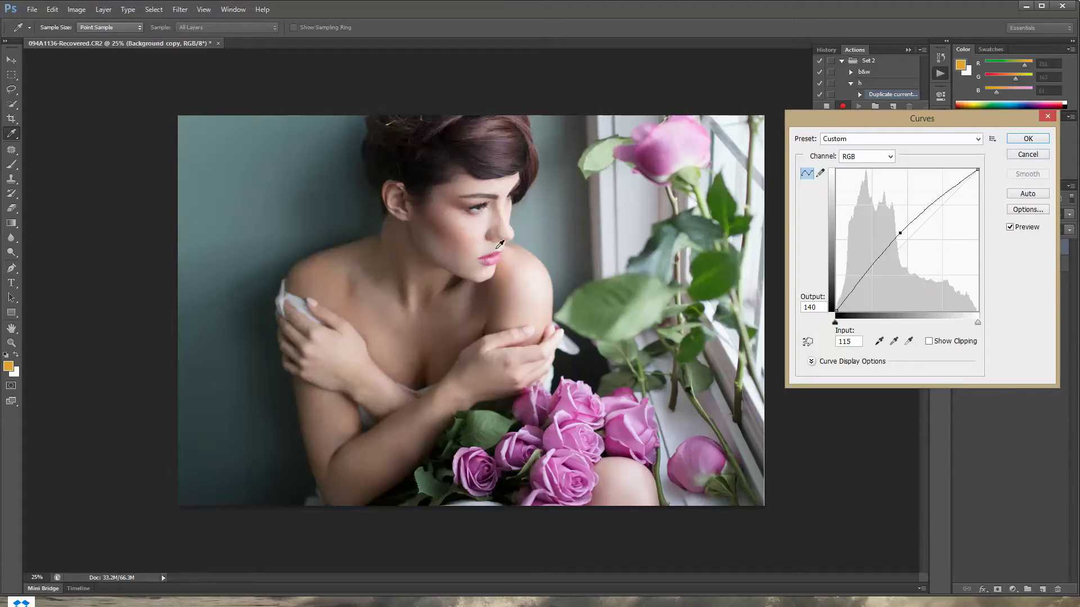
{"action": "left_click", "coordinate": [1022, 139]}
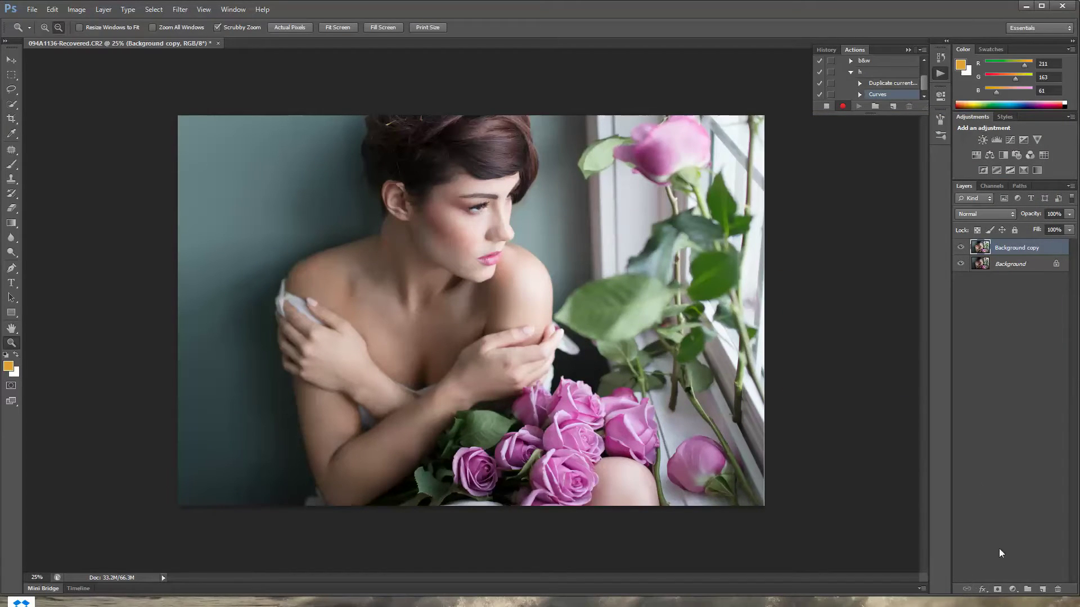
- Add a layer mask to Background copy, invert it to black, and stop recording
{"action": "left_click", "coordinate": [998, 590]}
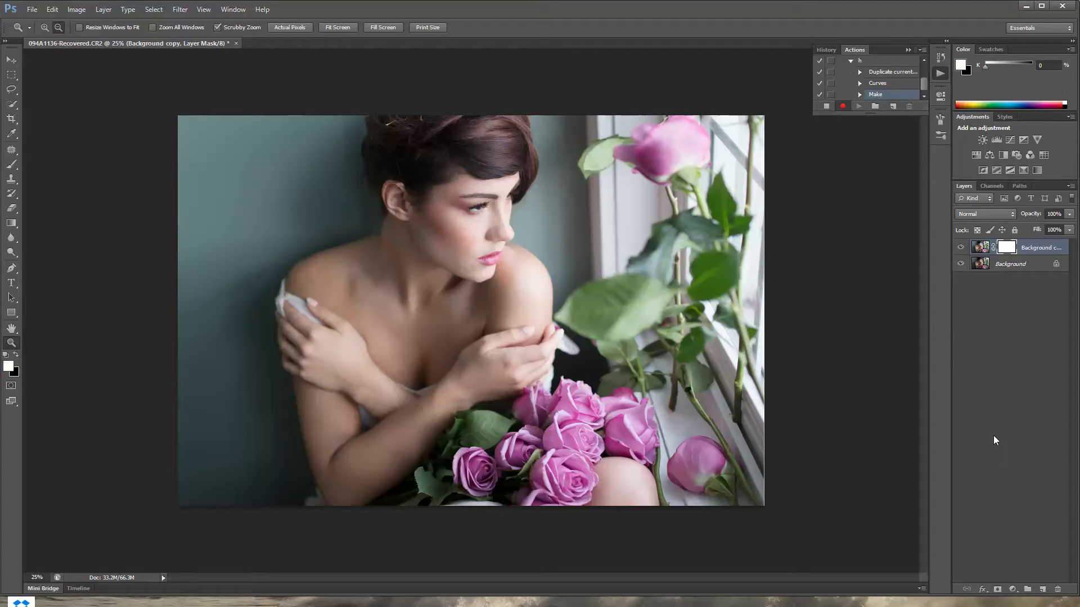
{"action": "key", "text": "ctrl+i"}
{"action": "left_click", "coordinate": [85, 10]}
{"action": "mouse_move", "coordinate": [112, 38]}
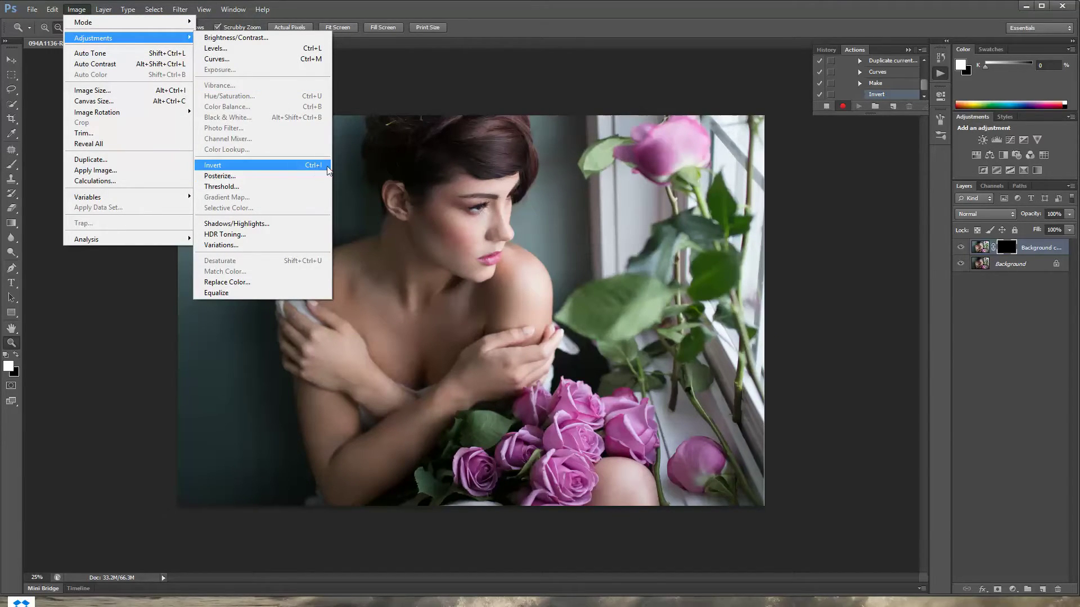
{"action": "left_click", "coordinate": [870, 258]}
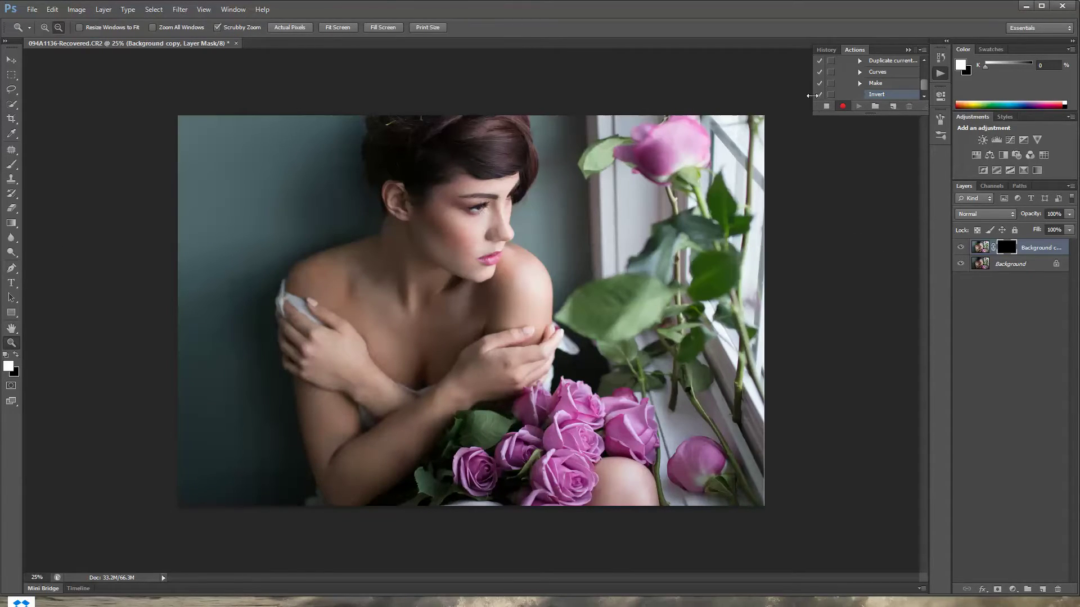
{"action": "left_click", "coordinate": [826, 108]}
- Brush white on the mask over the eye, shoulders and hair, then delete Background copy
{"action": "left_click", "coordinate": [12, 164]}
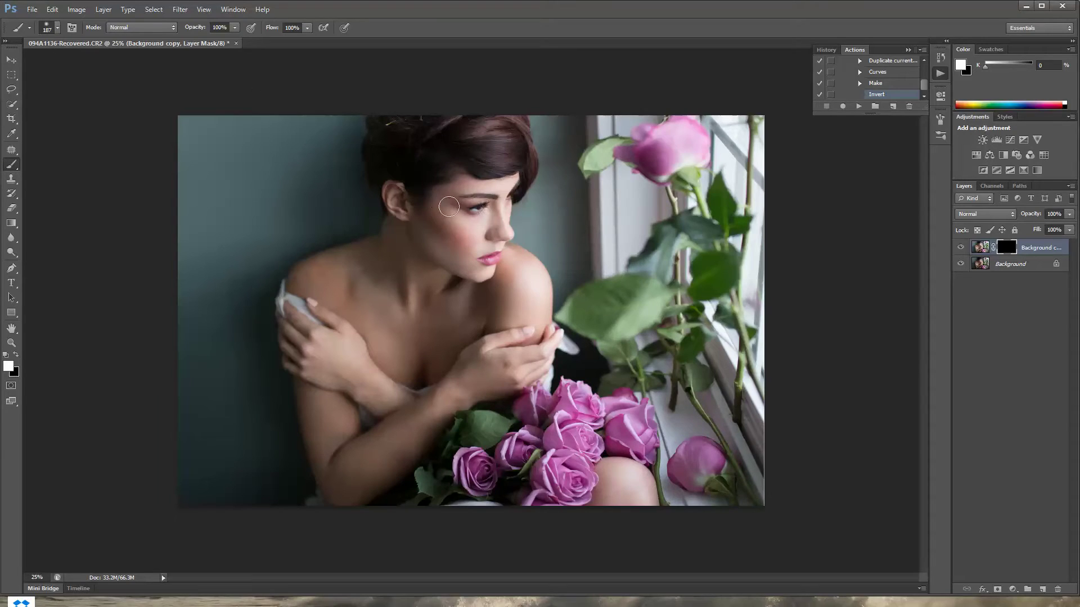
{"action": "mouse_move", "coordinate": [457, 214]}
{"action": "left_mouse_down"}
{"action": "mouse_move", "coordinate": [479, 220]}
{"action": "mouse_move", "coordinate": [495, 187]}
{"action": "left_mouse_up"}
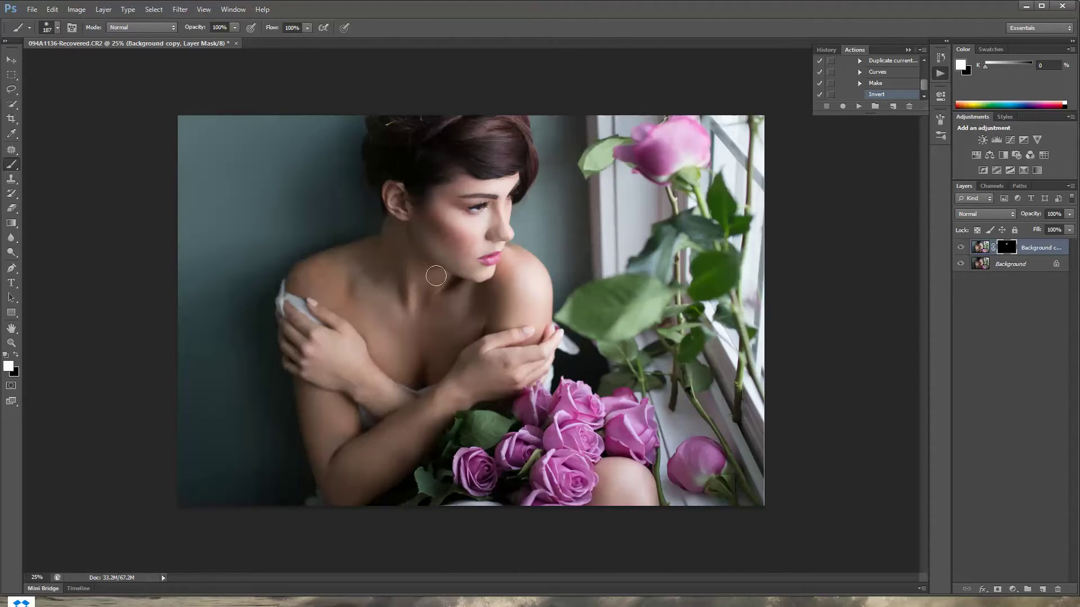
{"action": "mouse_move", "coordinate": [364, 279]}
{"action": "left_mouse_down"}
{"action": "mouse_move", "coordinate": [342, 271]}
{"action": "mouse_move", "coordinate": [293, 289]}
{"action": "mouse_move", "coordinate": [310, 301]}
{"action": "mouse_move", "coordinate": [329, 288]}
{"action": "mouse_move", "coordinate": [337, 315]}
{"action": "left_mouse_up"}
{"action": "left_click_drag", "start_coordinate": [527, 274], "coordinate": [521, 316]}
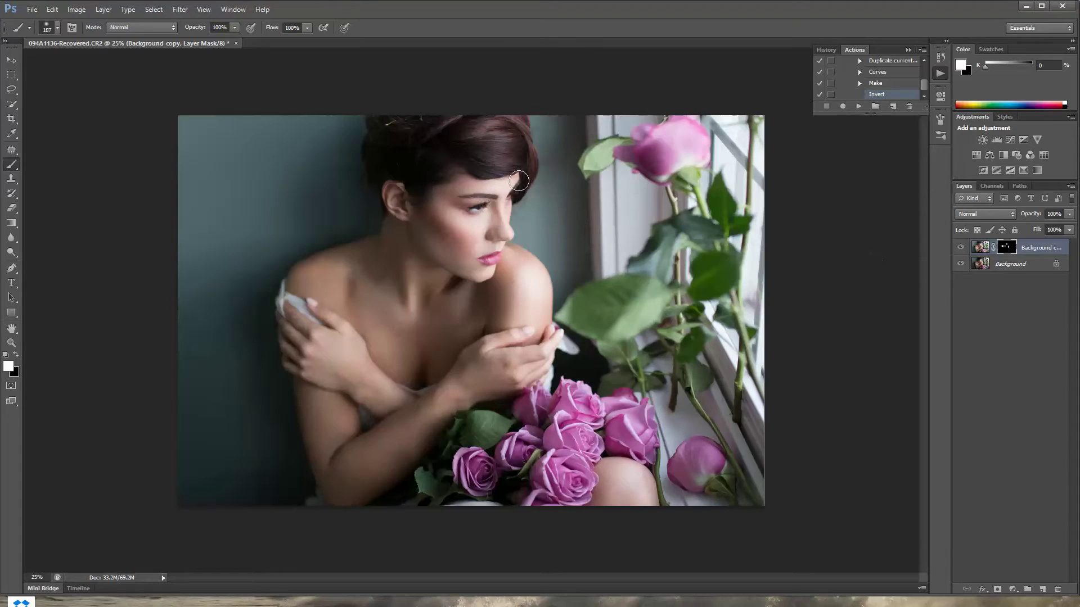
{"action": "mouse_move", "coordinate": [494, 141]}
{"action": "left_mouse_down"}
{"action": "mouse_move", "coordinate": [484, 147]}
{"action": "mouse_move", "coordinate": [494, 155]}
{"action": "mouse_move", "coordinate": [488, 144]}
{"action": "mouse_move", "coordinate": [516, 144]}
{"action": "left_mouse_up"}
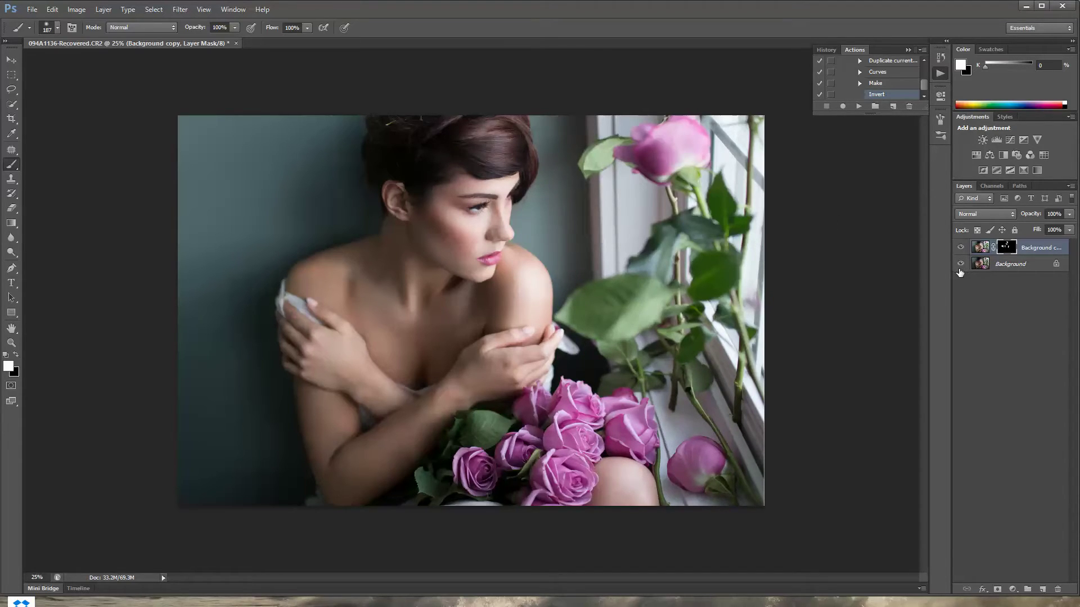
{"action": "left_click_drag", "start_coordinate": [1028, 248], "coordinate": [1056, 589]}
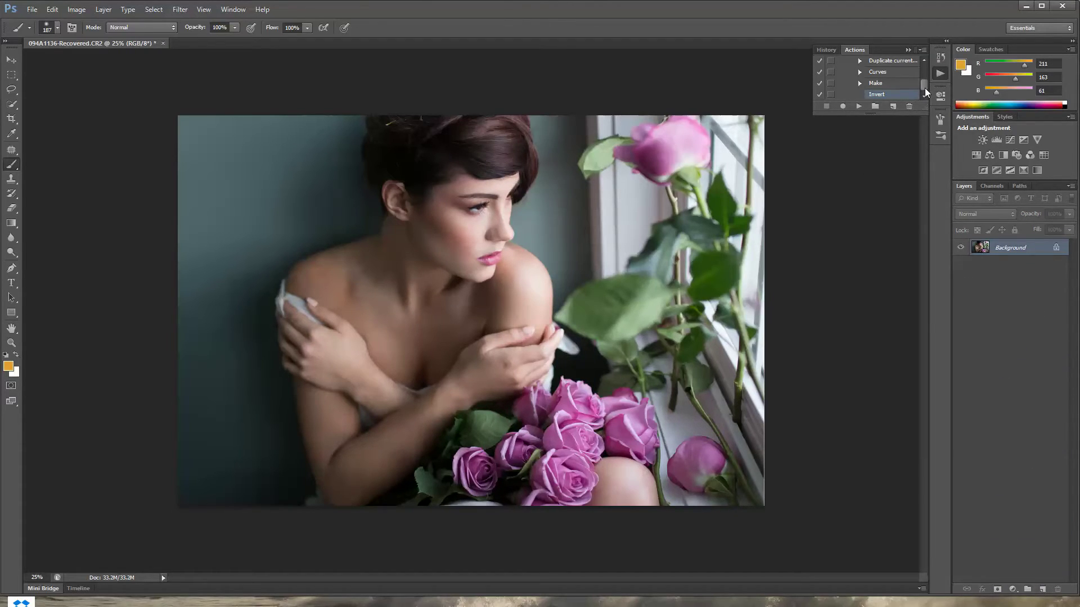
- Expand the h action and inspect its recorded steps, including Invert
{"action": "left_click_drag", "start_coordinate": [925, 88], "coordinate": [925, 82]}
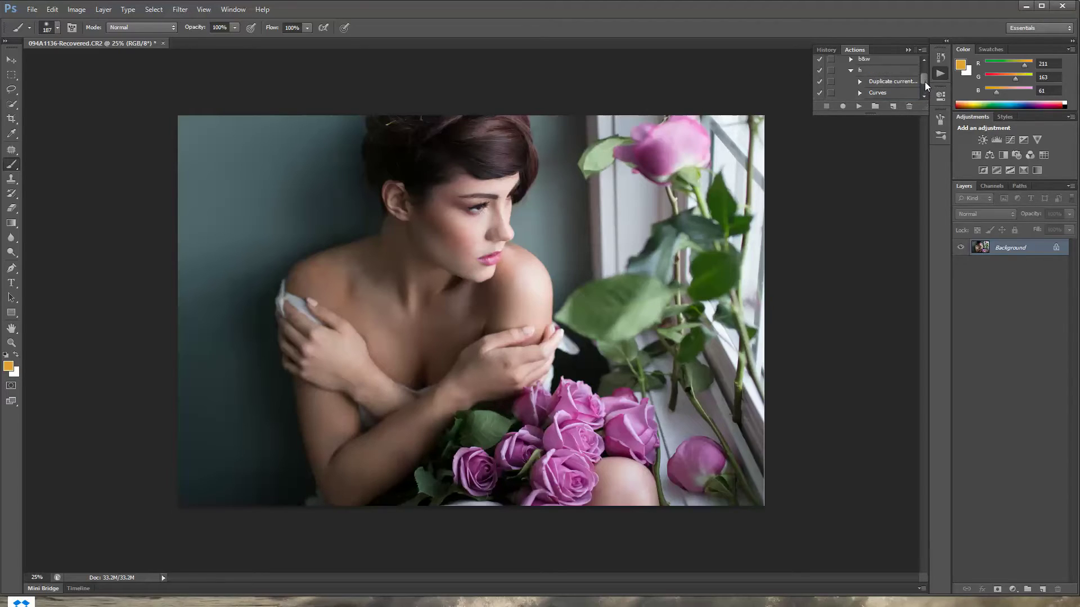
{"action": "left_click", "coordinate": [853, 77]}
{"action": "scroll", "coordinate": [900, 79], "scroll_direction": "up", "scroll_amount": 2}
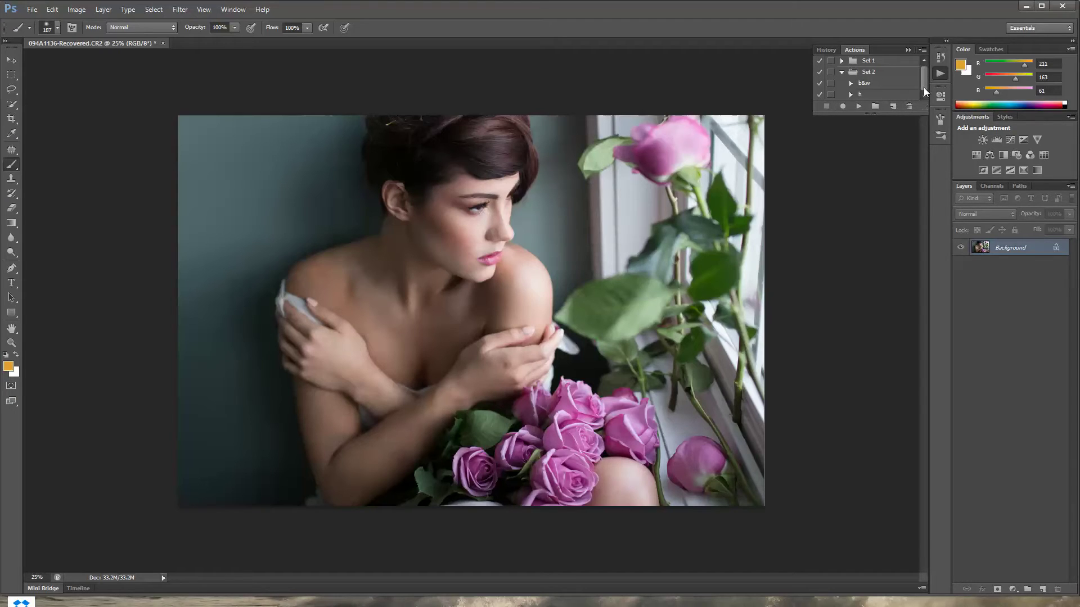
{"action": "left_click", "coordinate": [850, 95]}
{"action": "left_click_drag", "start_coordinate": [925, 68], "coordinate": [923, 85]}
{"action": "left_click", "coordinate": [876, 95]}
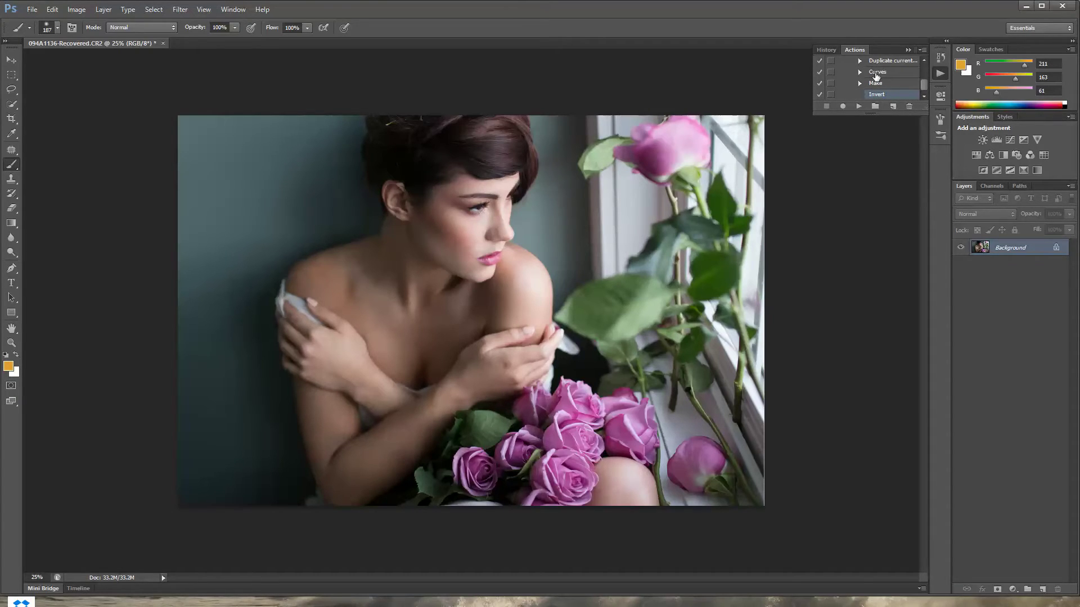
{"action": "left_click_drag", "start_coordinate": [924, 85], "coordinate": [924, 74]}
- Replay the h action, paint the eye back in, and merge into one Background layer
{"action": "left_click", "coordinate": [853, 91]}
{"action": "left_click", "coordinate": [859, 105]}
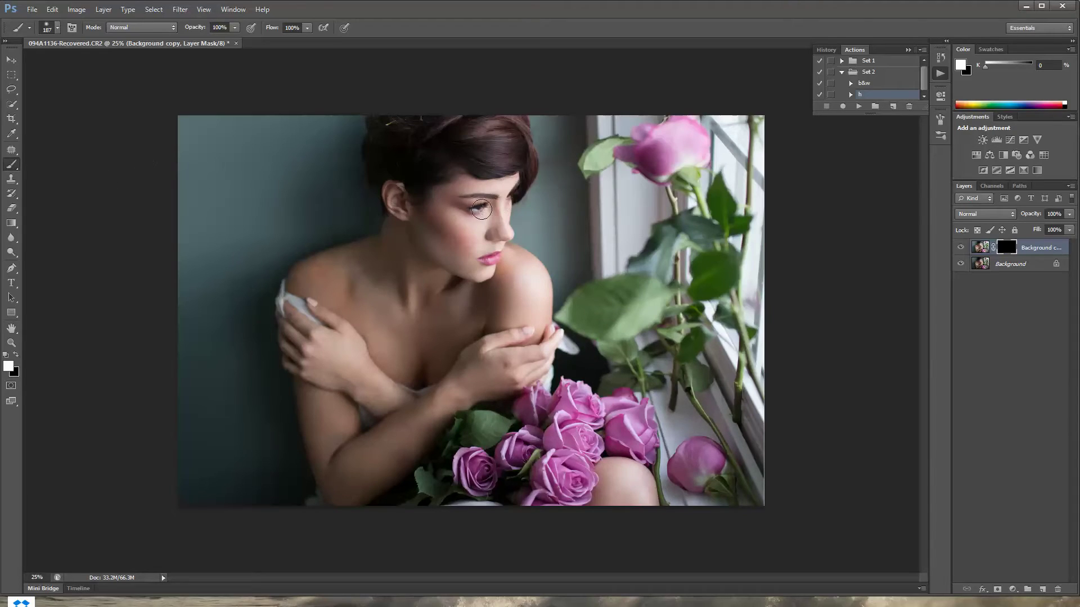
{"action": "left_click_drag", "start_coordinate": [455, 215], "coordinate": [470, 217]}
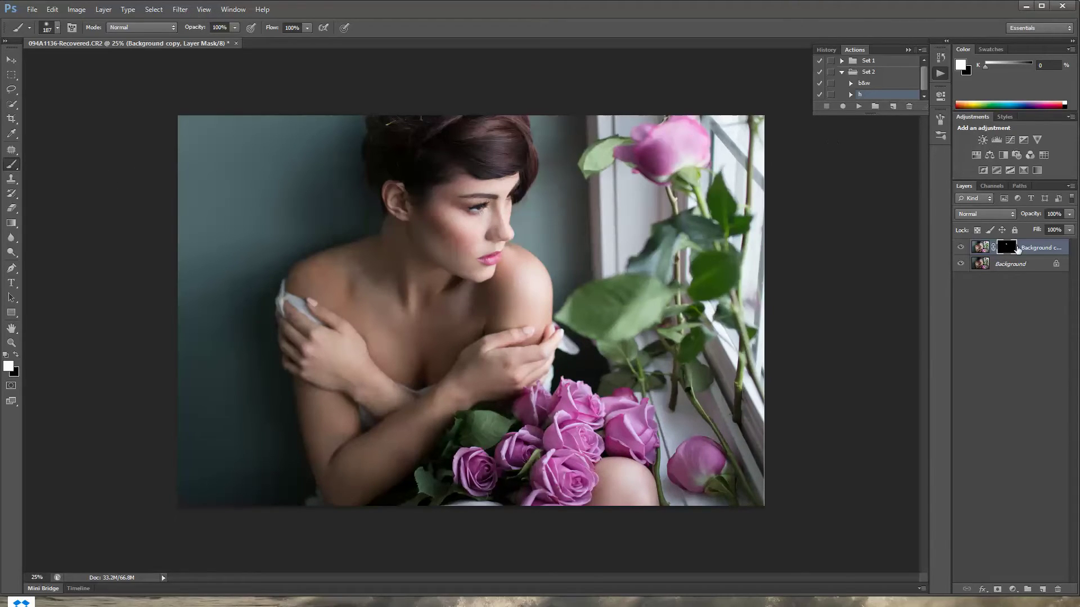
{"action": "key", "text": "ctrl+shift+e"}
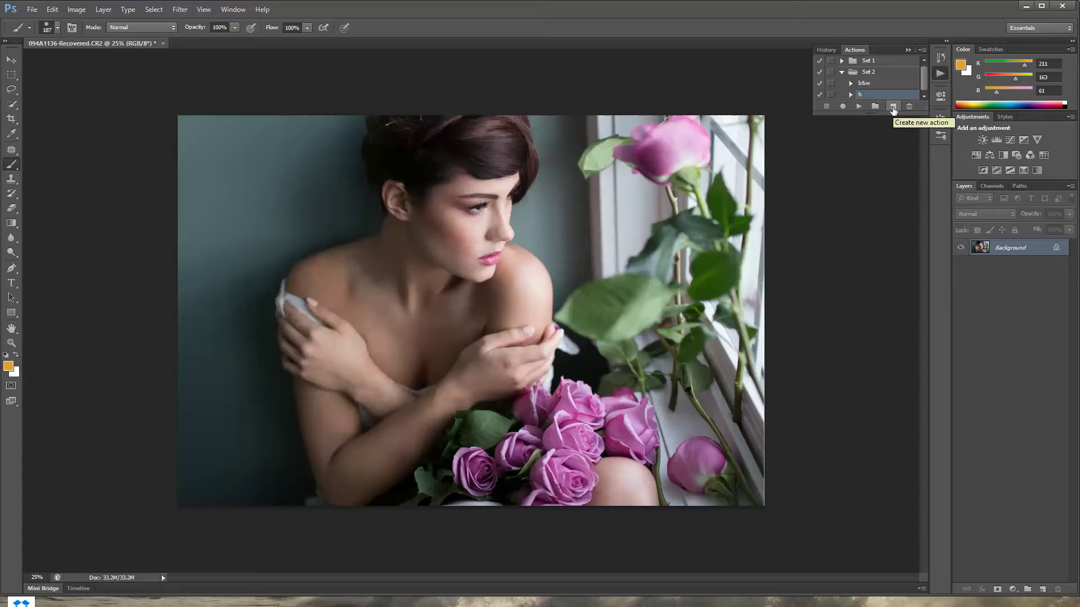
{"action": "left_click", "coordinate": [893, 107]}
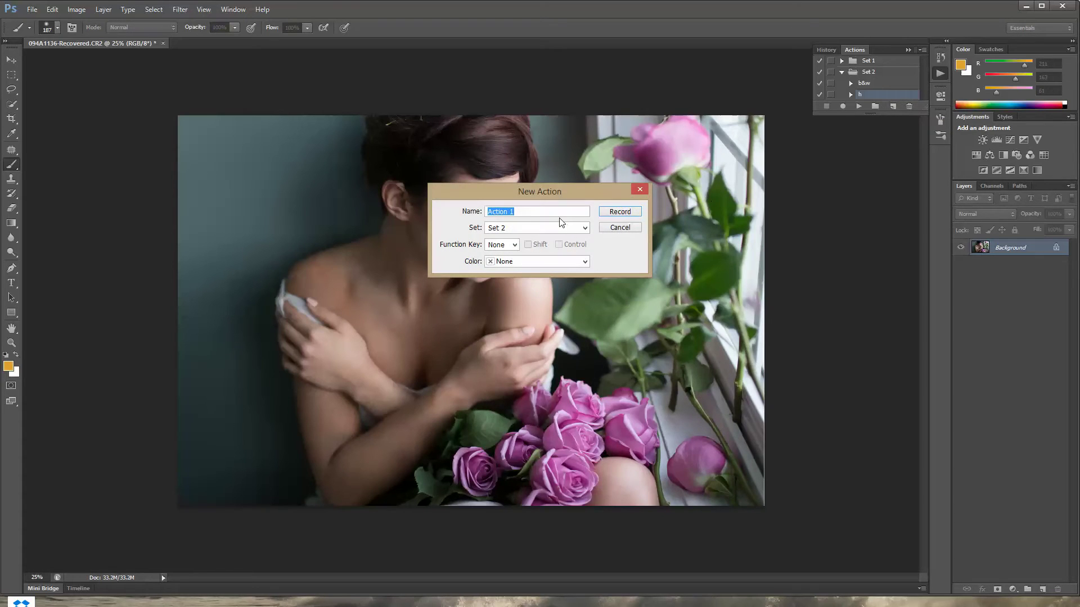
- Name the new action 's', start recording, and duplicate the Background layer
{"action": "type", "text": "s"}
{"action": "left_click", "coordinate": [620, 212]}
{"action": "right_click", "coordinate": [1002, 255]}
{"action": "left_click", "coordinate": [978, 269]}
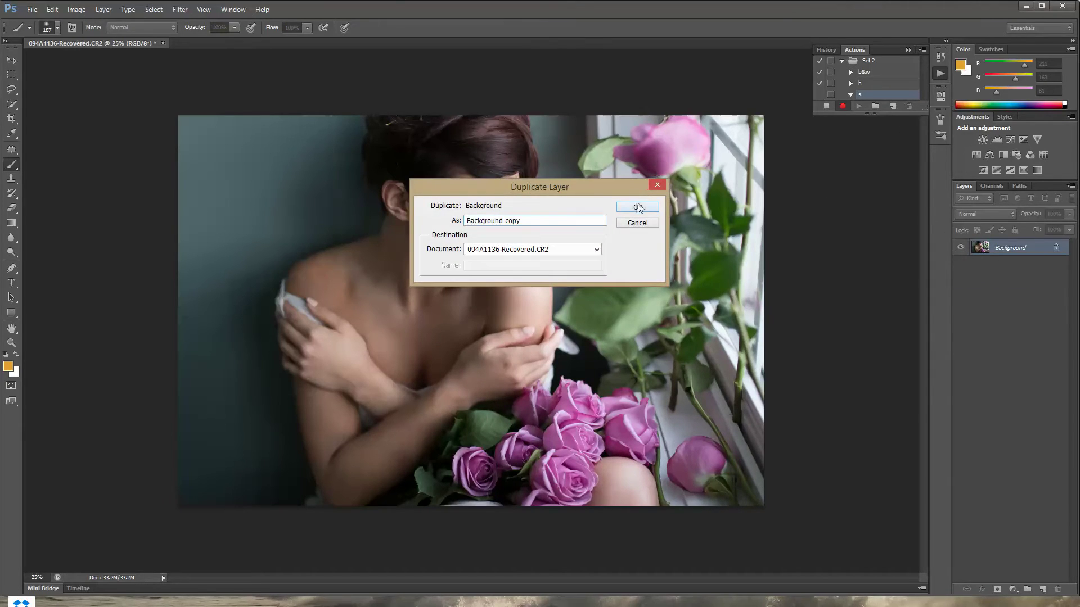
{"action": "left_click", "coordinate": [637, 207]}
- Darken the copy with a Curves point at 74→50, then add and invert a black mask
{"action": "left_click", "coordinate": [77, 9]}
{"action": "mouse_move", "coordinate": [95, 40]}
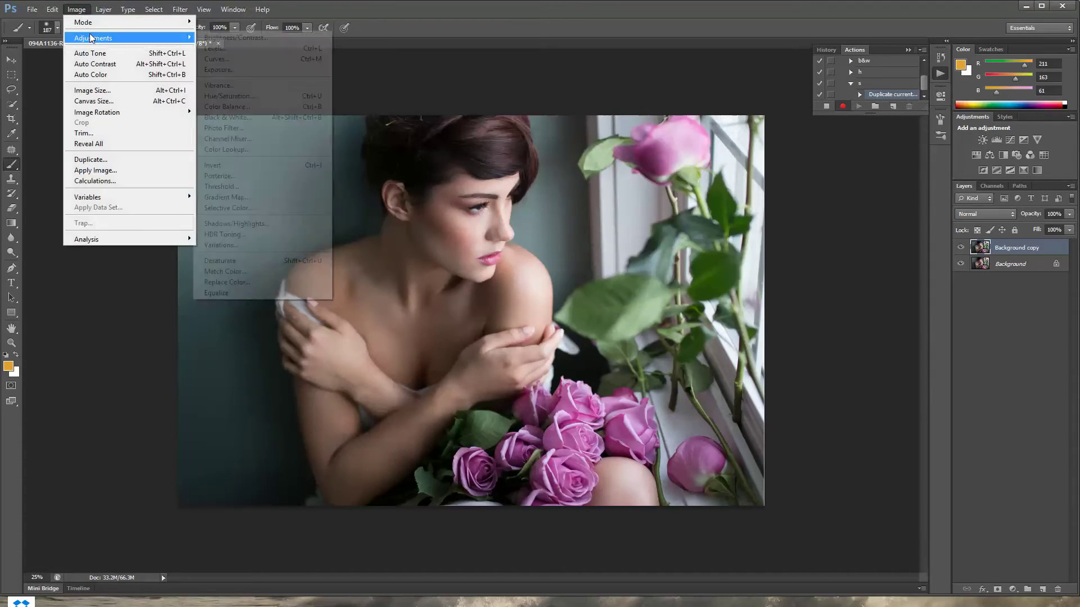
{"action": "left_click", "coordinate": [259, 58]}
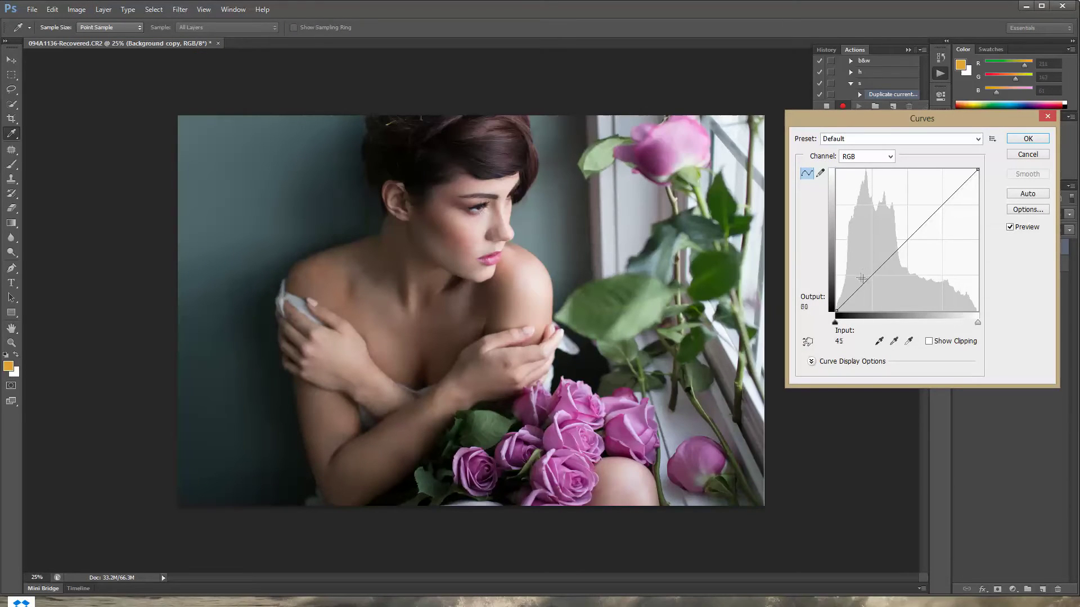
{"action": "left_click_drag", "start_coordinate": [871, 274], "coordinate": [877, 283]}
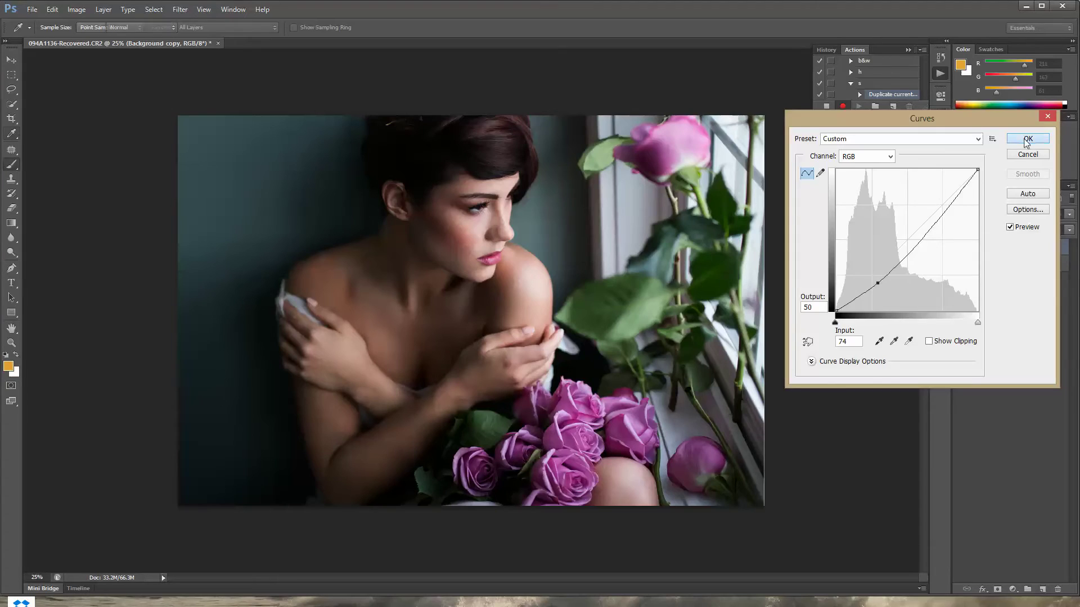
{"action": "left_click", "coordinate": [1028, 138]}
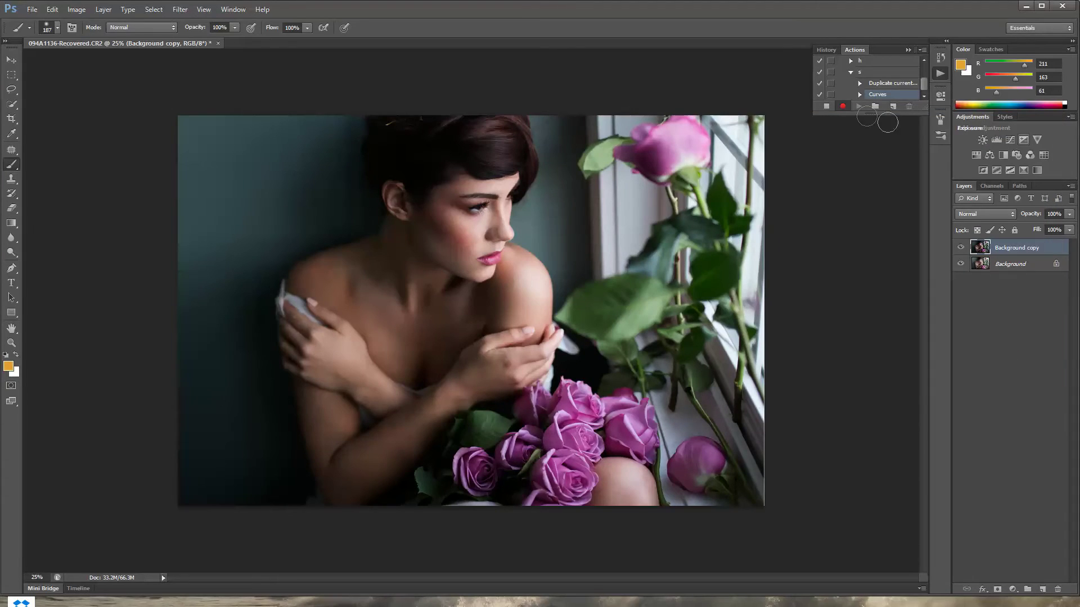
{"action": "left_click", "coordinate": [997, 590]}
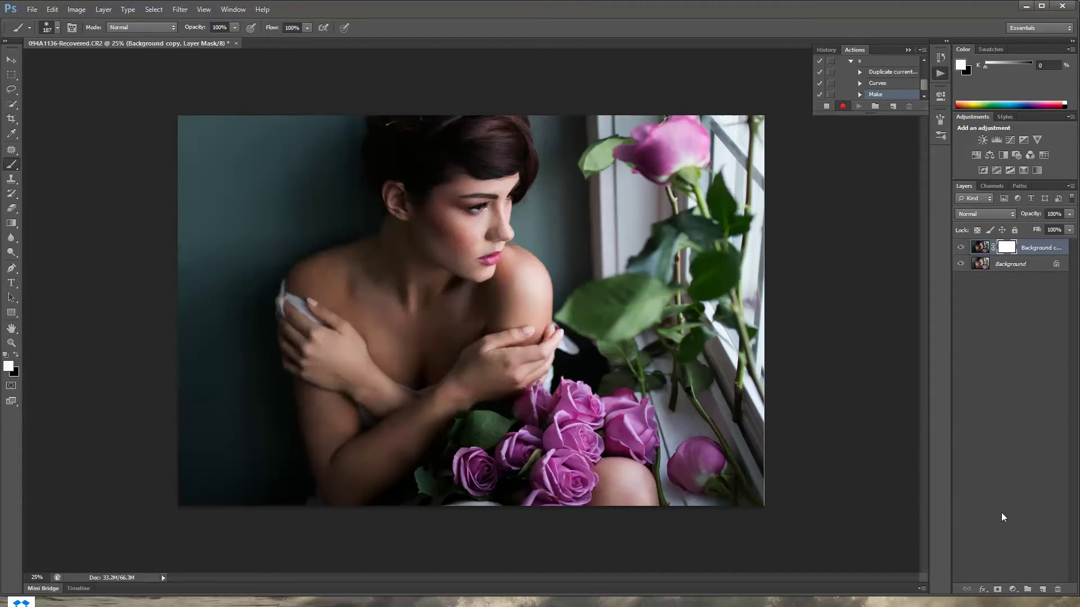
{"action": "key", "text": "ctrl+i"}
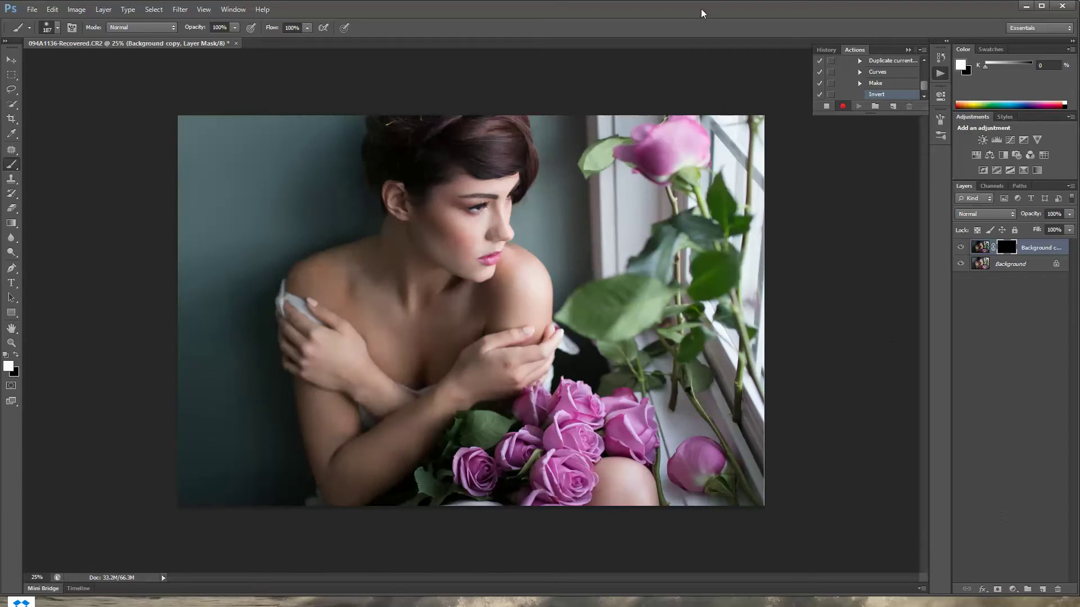
- Paint the darkening back onto the neck and set Background copy opacity to 68%
{"action": "scroll", "coordinate": [925, 90], "scroll_direction": "up", "scroll_amount": 1}
{"action": "scroll", "coordinate": [925, 90], "scroll_direction": "up", "scroll_amount": 5}
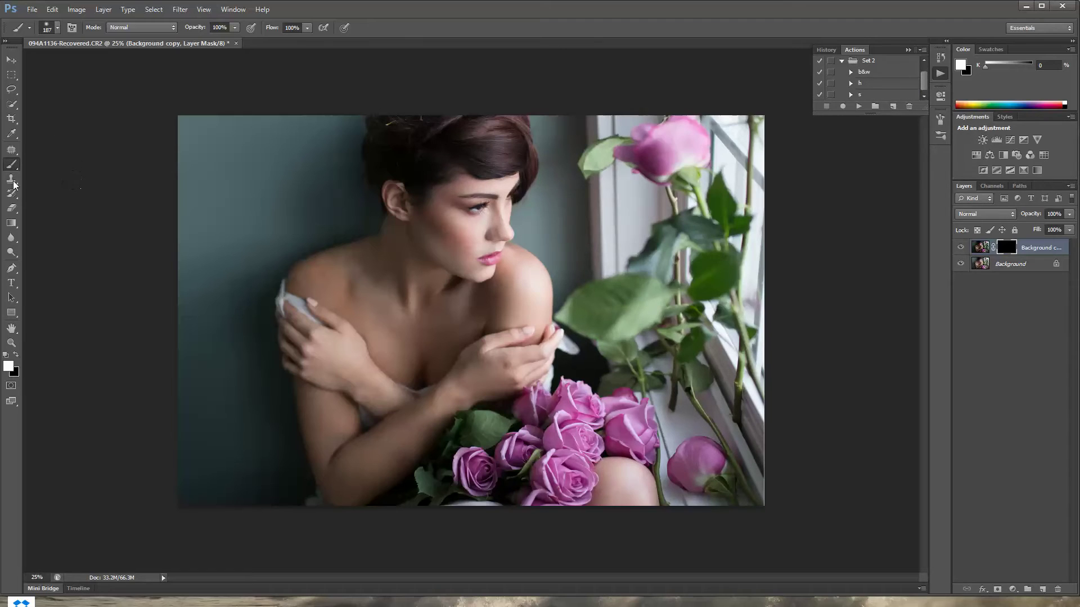
{"action": "mouse_move", "coordinate": [378, 248]}
{"action": "left_mouse_down"}
{"action": "mouse_move", "coordinate": [394, 292]}
{"action": "mouse_move", "coordinate": [397, 261]}
{"action": "mouse_move", "coordinate": [397, 308]}
{"action": "mouse_move", "coordinate": [388, 229]}
{"action": "mouse_move", "coordinate": [390, 255]}
{"action": "mouse_move", "coordinate": [417, 213]}
{"action": "mouse_move", "coordinate": [436, 227]}
{"action": "mouse_move", "coordinate": [431, 194]}
{"action": "mouse_move", "coordinate": [431, 236]}
{"action": "mouse_move", "coordinate": [459, 247]}
{"action": "left_mouse_up"}
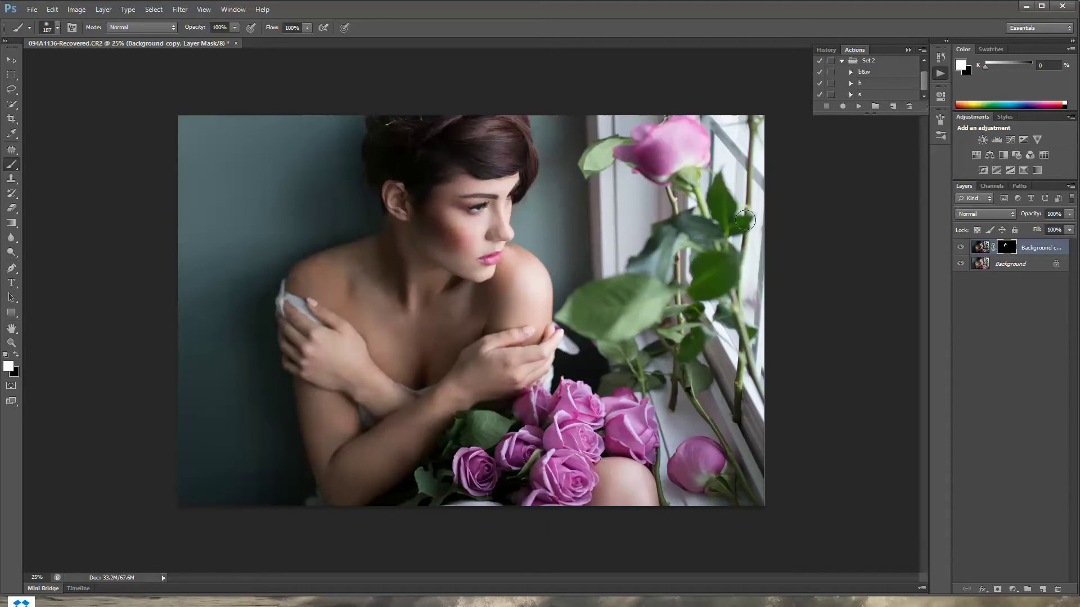
{"action": "left_click", "coordinate": [1071, 217]}
{"action": "left_click_drag", "start_coordinate": [1068, 227], "coordinate": [1066, 232]}
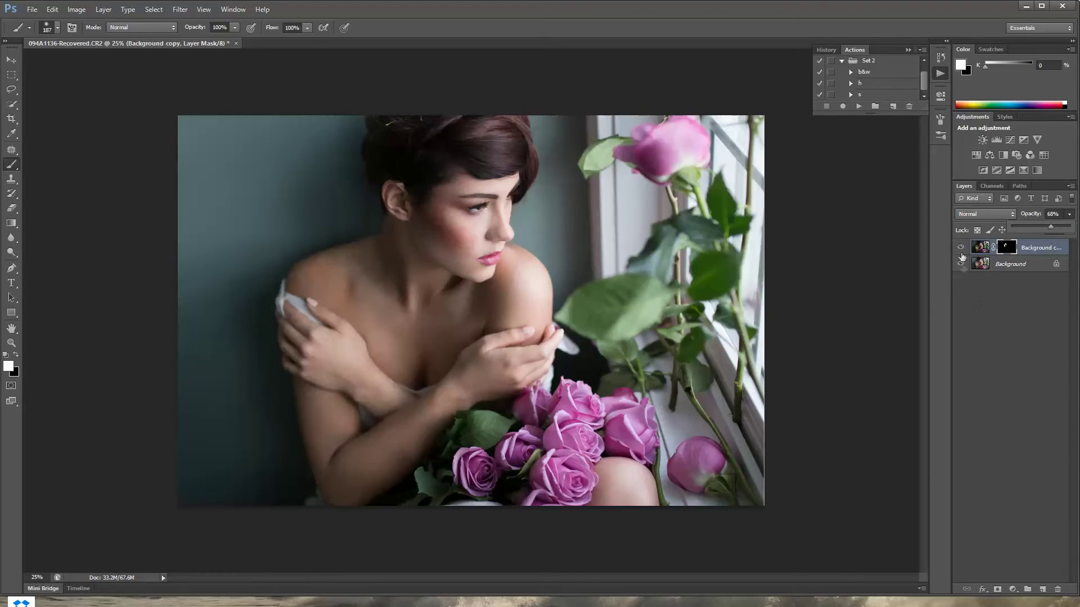
{"action": "left_click", "coordinate": [980, 246]}
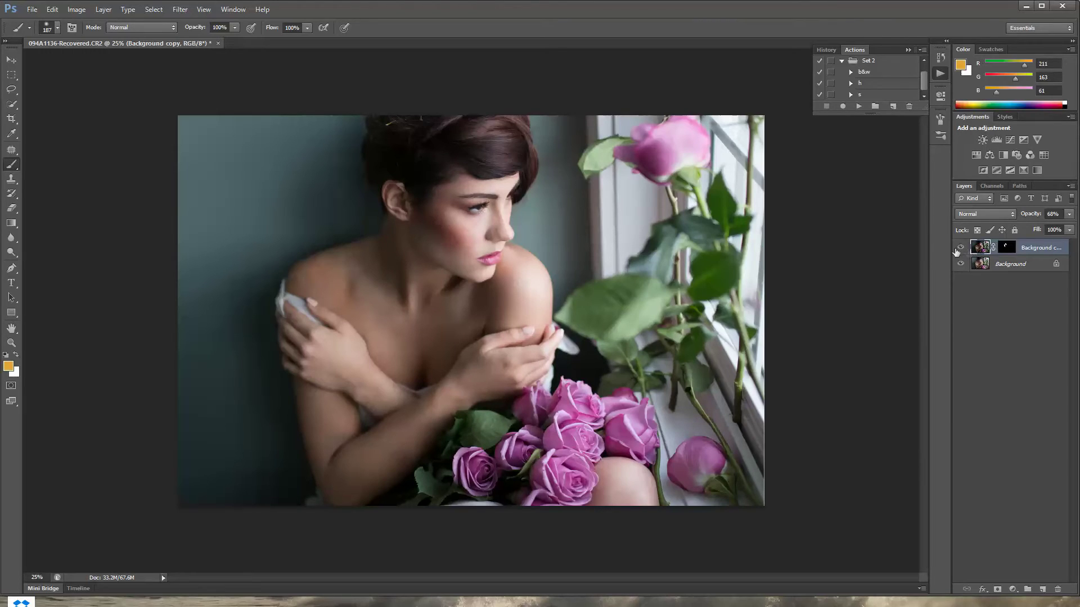
- Delete the Background copy, test action s with a brush stroke, then revert the photo
{"action": "left_click_drag", "start_coordinate": [1032, 246], "coordinate": [1058, 589]}
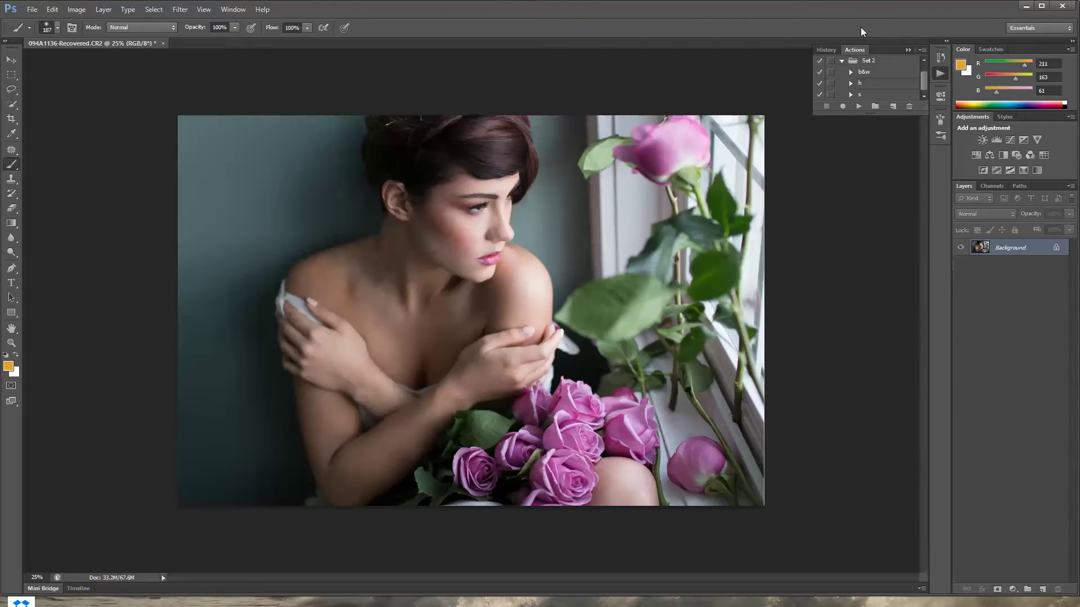
{"action": "left_click", "coordinate": [862, 95]}
{"action": "left_click", "coordinate": [858, 106]}
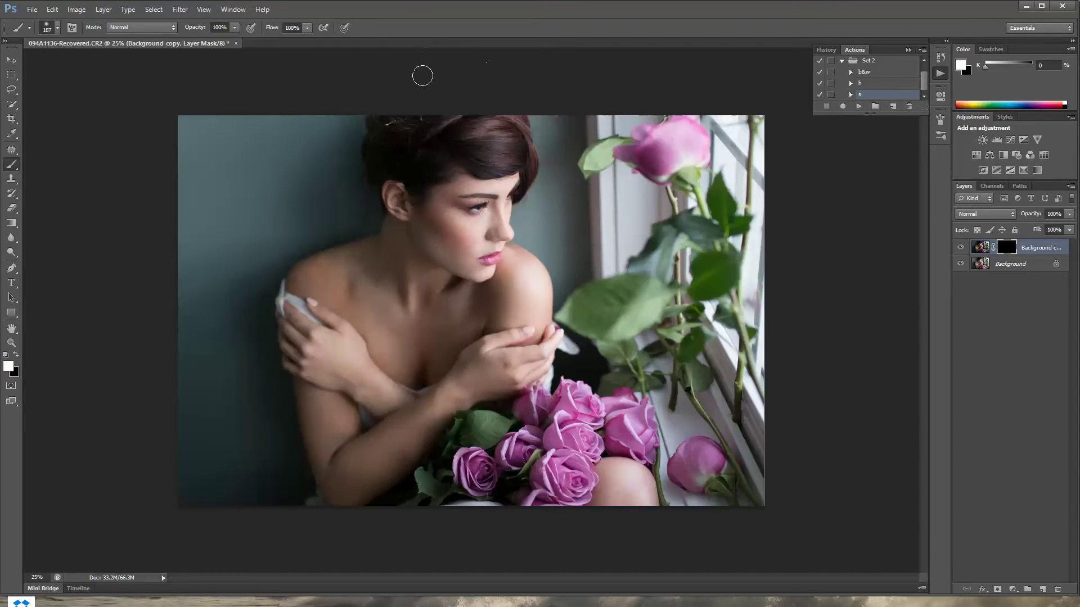
{"action": "mouse_move", "coordinate": [422, 206]}
{"action": "left_mouse_down"}
{"action": "mouse_move", "coordinate": [437, 227]}
{"action": "mouse_move", "coordinate": [463, 203]}
{"action": "mouse_move", "coordinate": [434, 176]}
{"action": "left_mouse_up"}
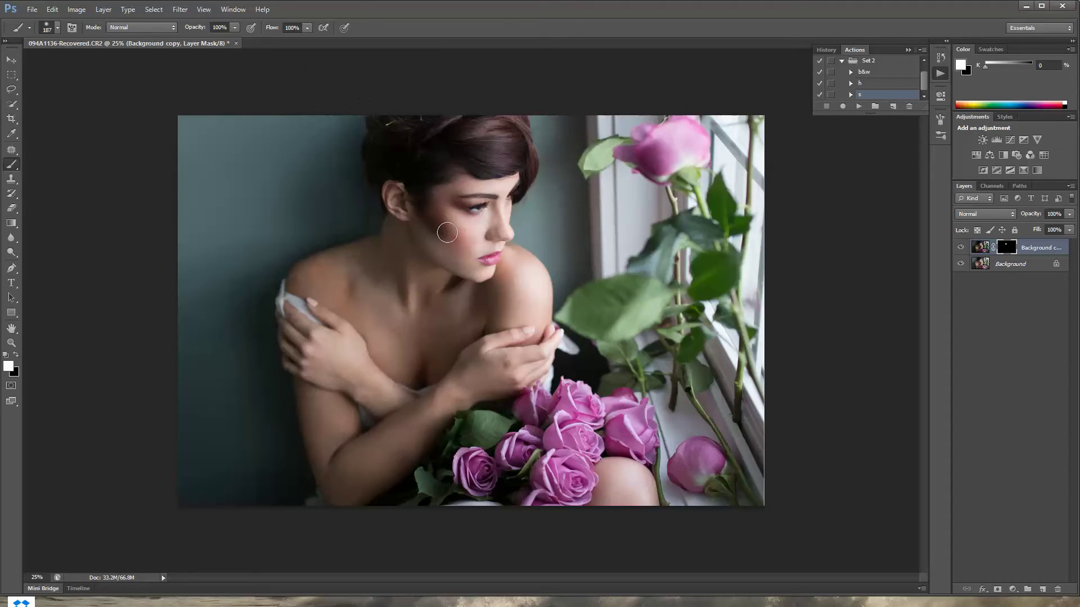
{"action": "key", "text": "ctrl+alt+z"}
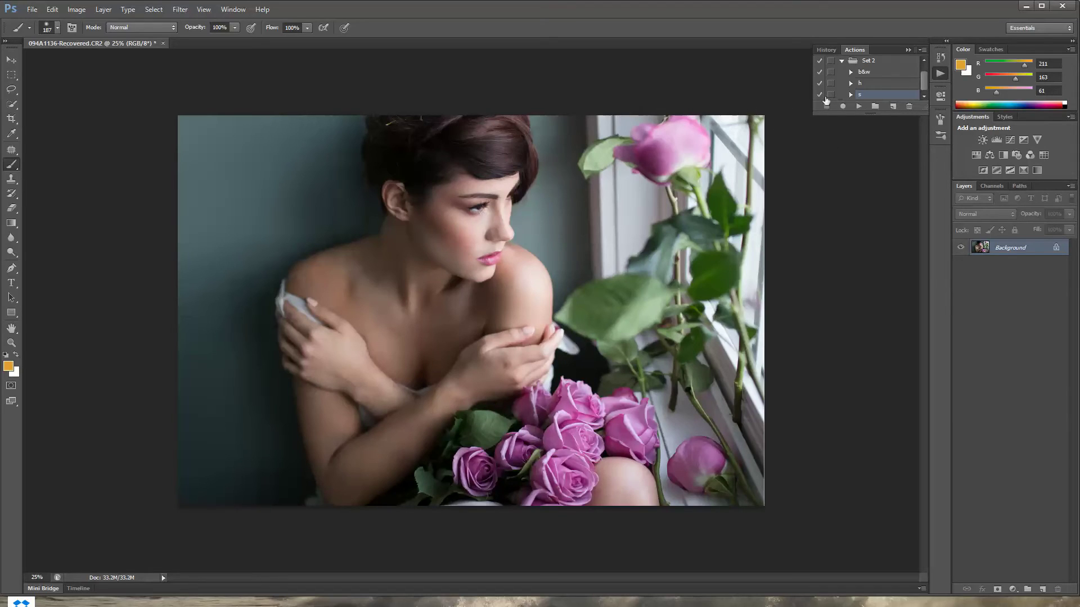
- Delete action s and start recording a new Action 1 with a Selective Color adjustment
{"action": "left_click_drag", "start_coordinate": [863, 97], "coordinate": [909, 106]}
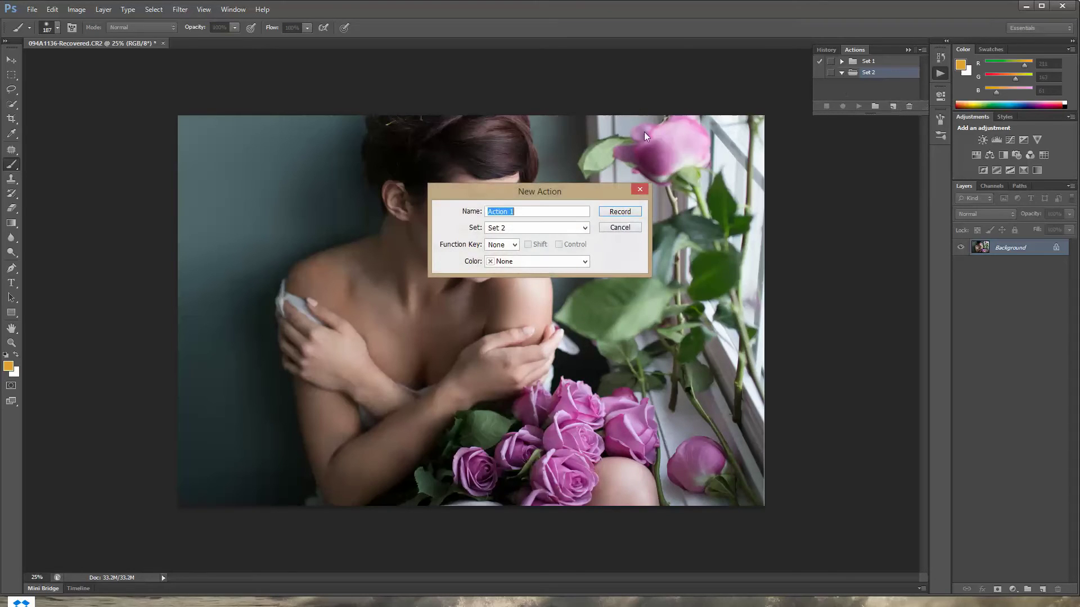
{"action": "left_click", "coordinate": [600, 213]}
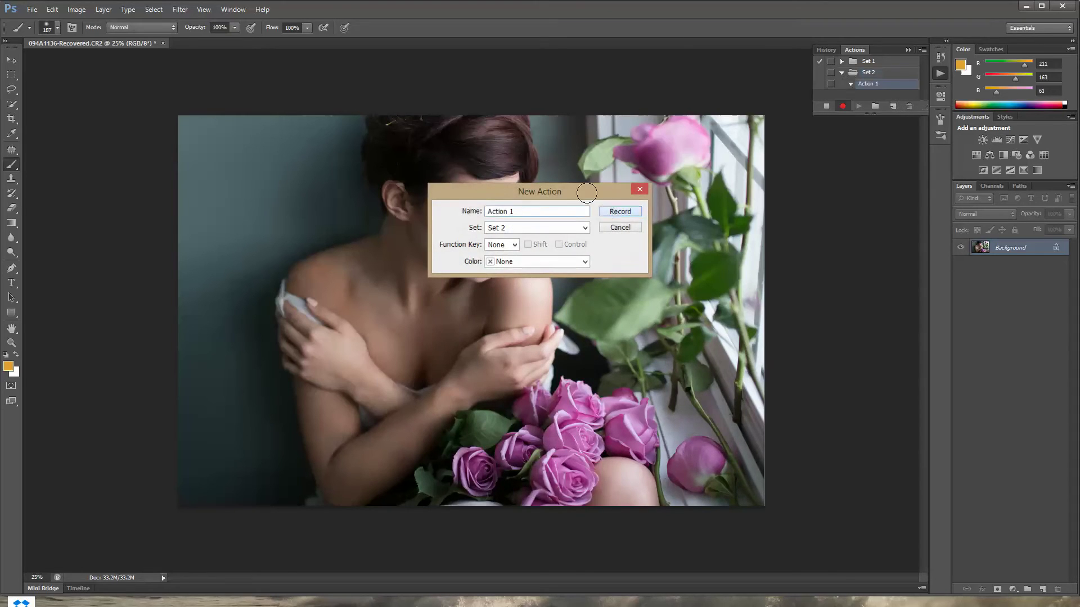
{"action": "left_click", "coordinate": [77, 9]}
{"action": "mouse_move", "coordinate": [88, 41]}
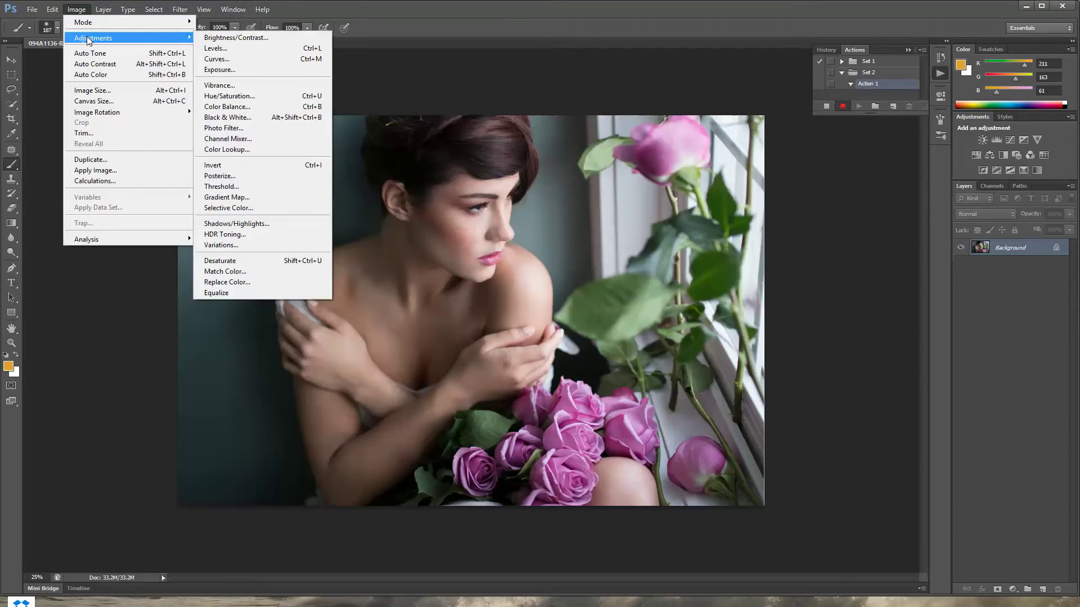
{"action": "left_click", "coordinate": [215, 208]}
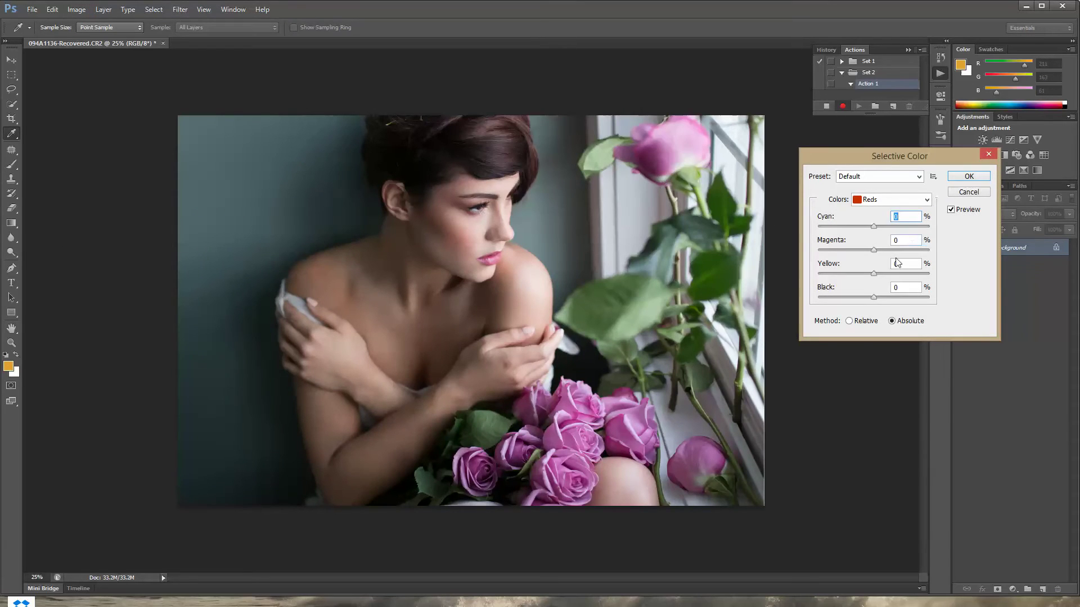
- Set Selective Color to +15 yellow in Reds and -19 magenta in Magentas
{"action": "left_click", "coordinate": [926, 200]}
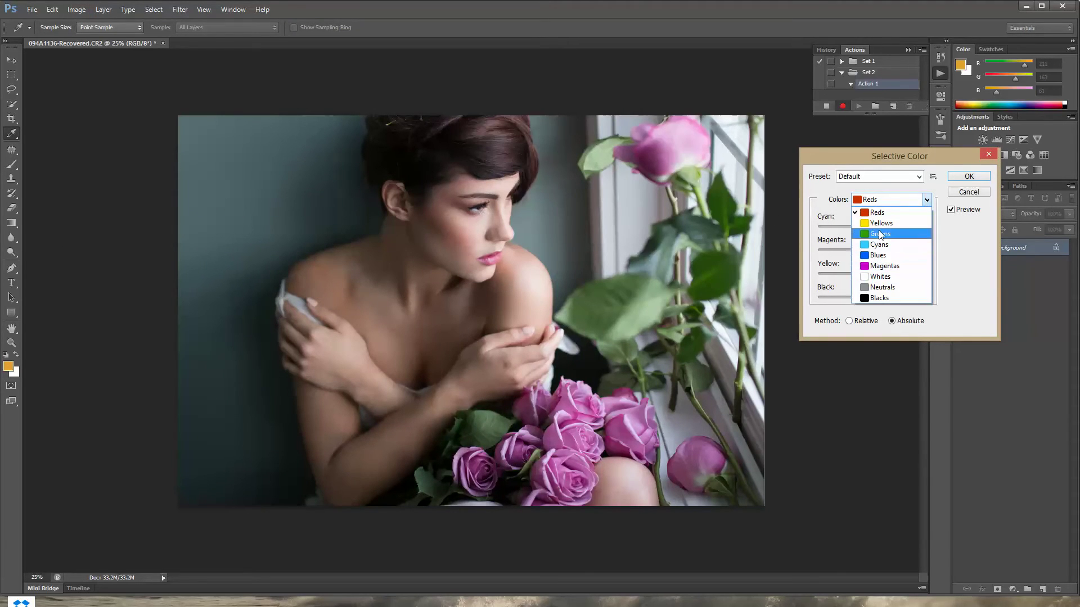
{"action": "left_click", "coordinate": [879, 222]}
{"action": "left_click", "coordinate": [921, 203]}
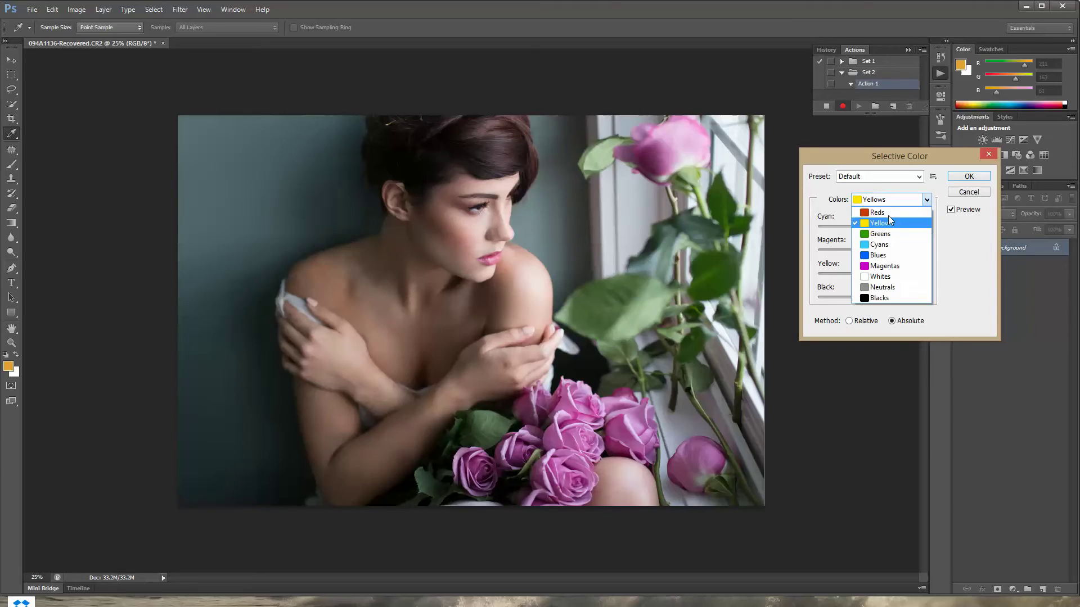
{"action": "left_click", "coordinate": [878, 212]}
{"action": "left_click_drag", "start_coordinate": [875, 274], "coordinate": [882, 273]}
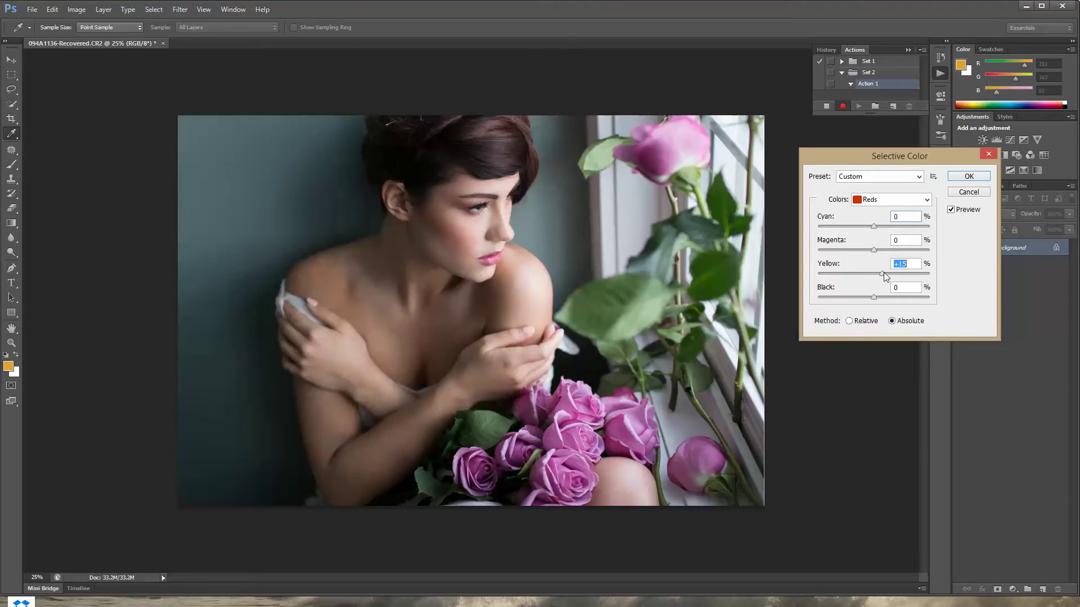
{"action": "left_click", "coordinate": [910, 200]}
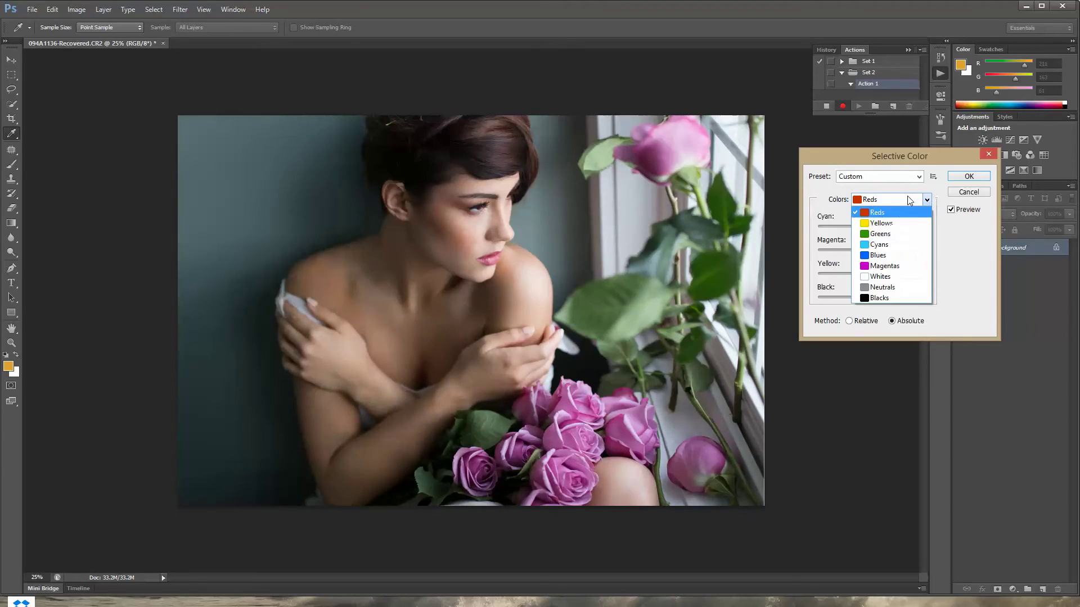
{"action": "left_click", "coordinate": [884, 265]}
{"action": "mouse_move", "coordinate": [873, 250]}
{"action": "left_mouse_down"}
{"action": "mouse_move", "coordinate": [864, 258]}
{"action": "mouse_move", "coordinate": [891, 250]}
{"action": "left_mouse_up"}
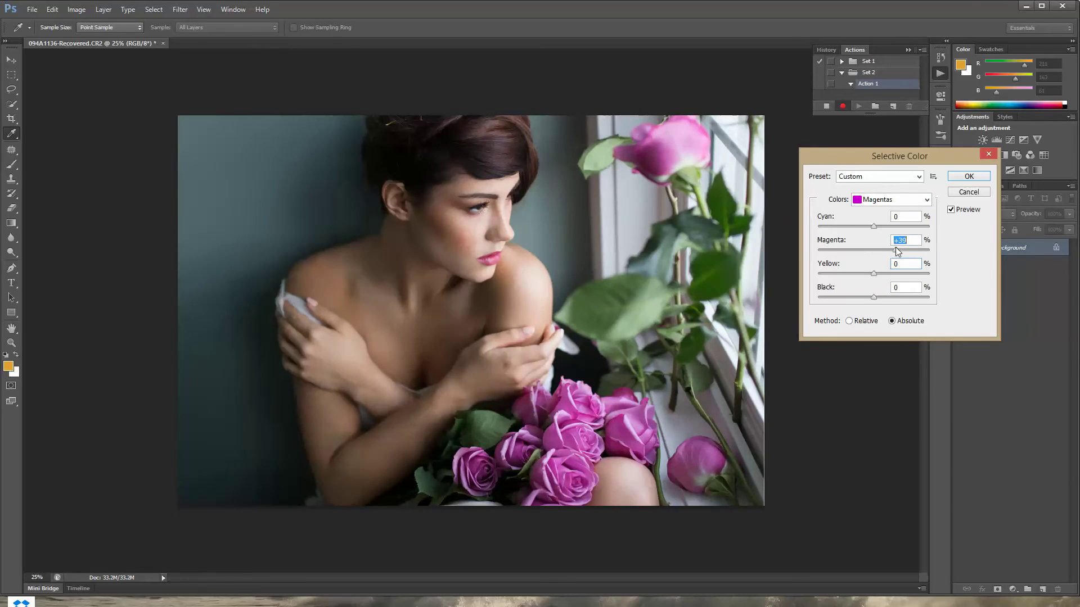
{"action": "left_click", "coordinate": [968, 176]}
{"action": "key", "text": "b"}
- Add a slight Vibrance increase to the portrait
{"action": "left_click", "coordinate": [76, 10]}
{"action": "mouse_move", "coordinate": [93, 38]}
{"action": "left_click", "coordinate": [220, 85]}
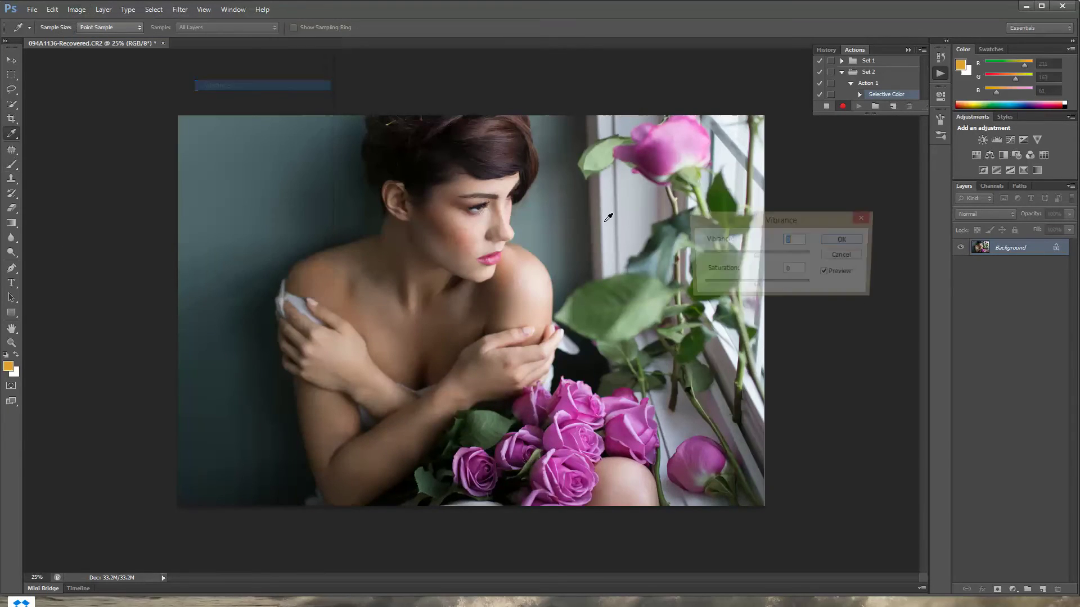
{"action": "left_click_drag", "start_coordinate": [754, 255], "coordinate": [757, 256]}
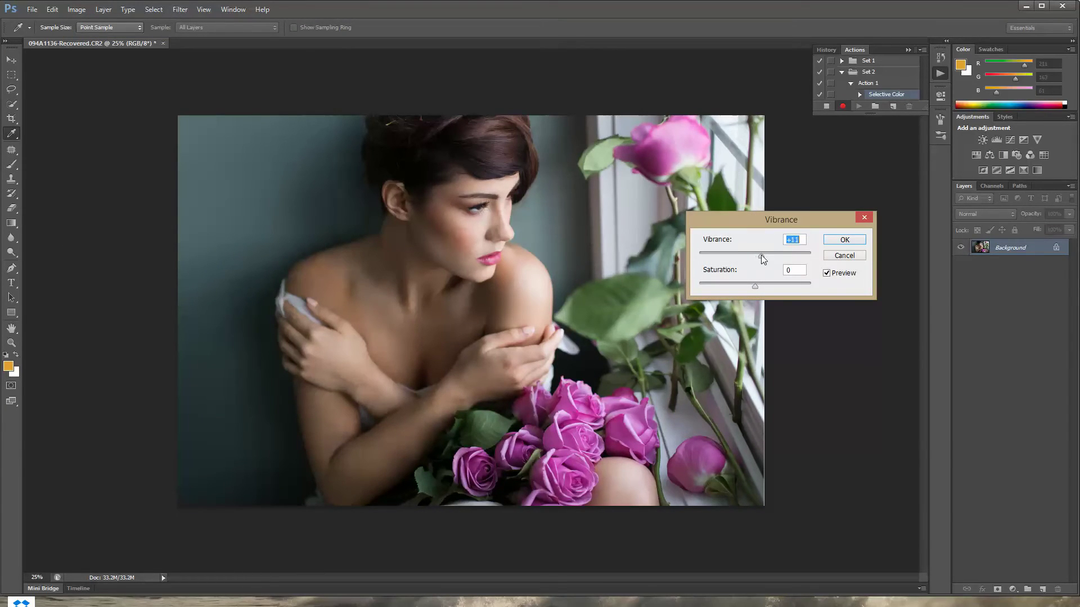
{"action": "left_click", "coordinate": [835, 241]}
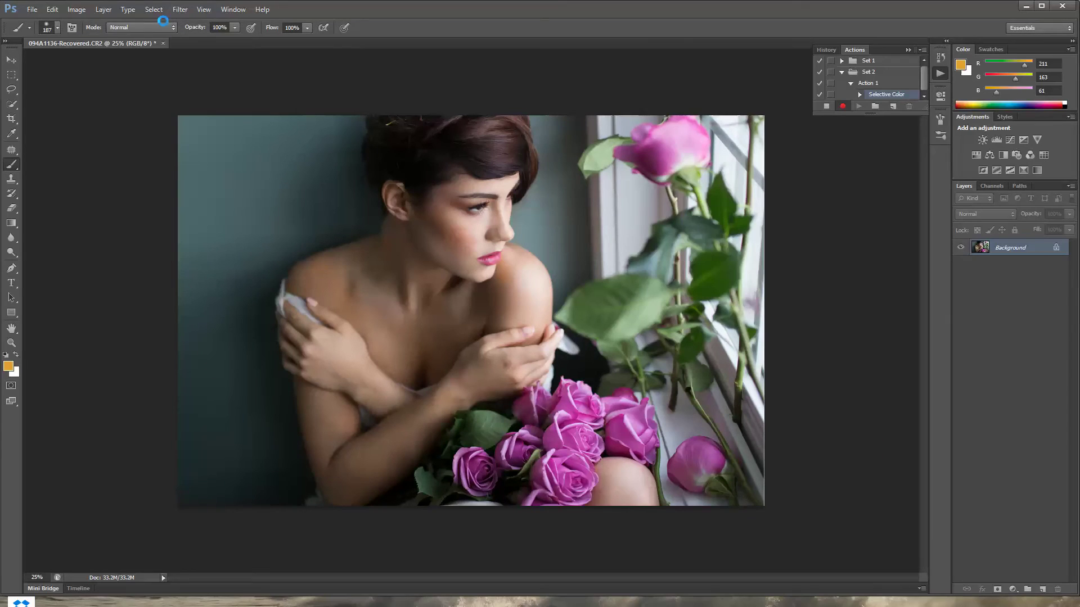
- Apply another Selective Color that reduces yellow in Blacks for cooler shadows
{"action": "left_click", "coordinate": [77, 9]}
{"action": "mouse_move", "coordinate": [93, 38]}
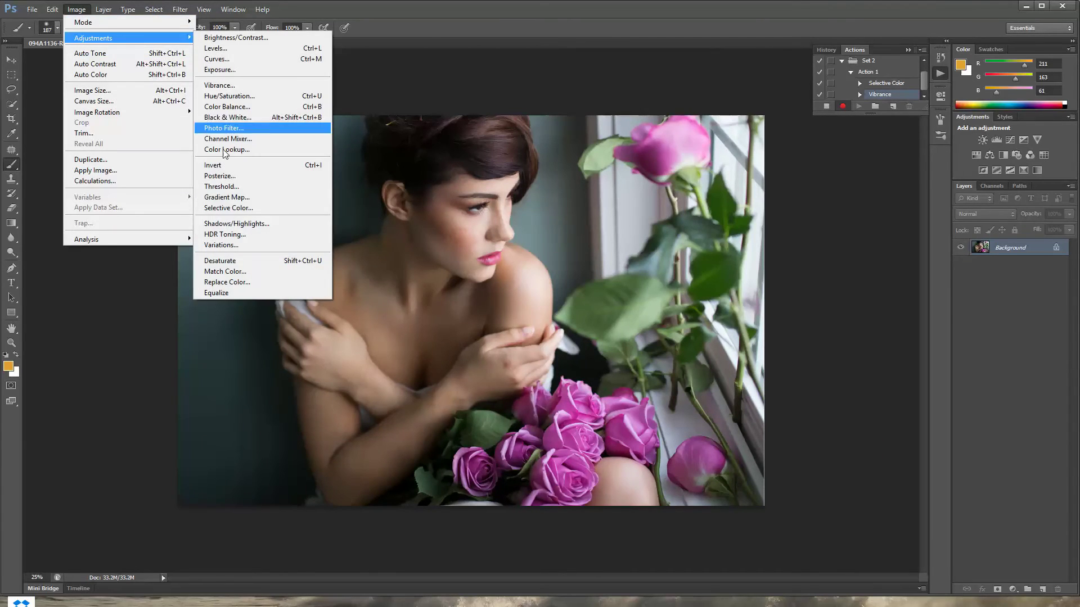
{"action": "left_click", "coordinate": [225, 207]}
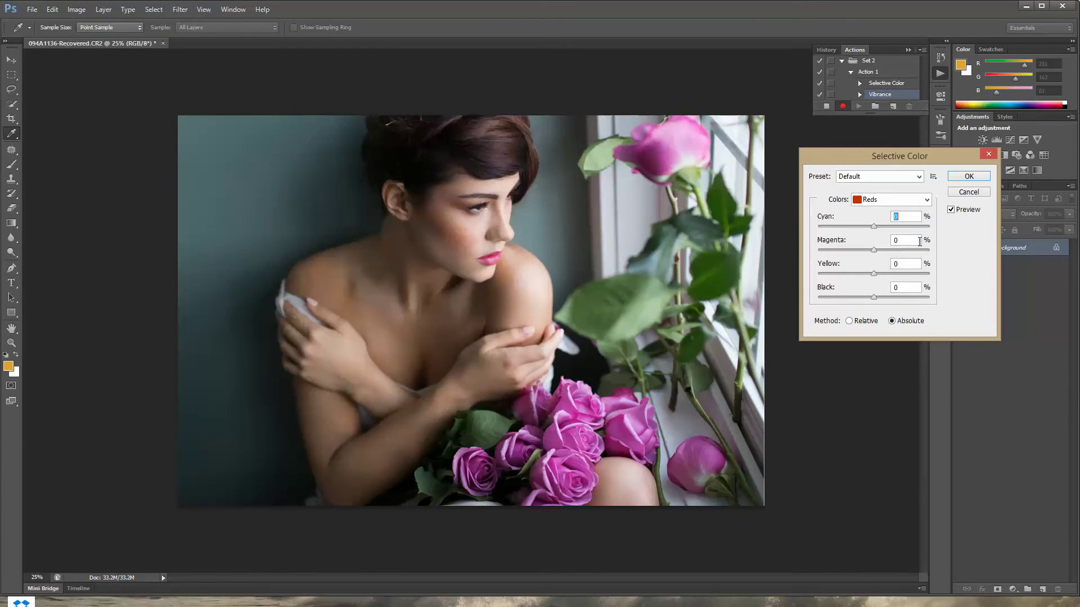
{"action": "left_click", "coordinate": [927, 200]}
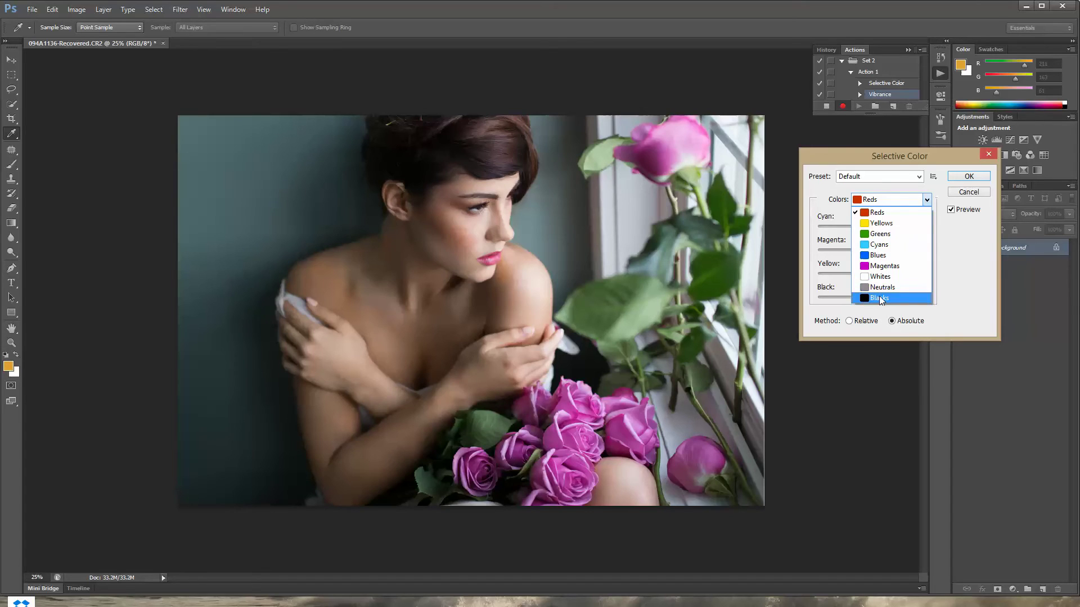
{"action": "left_click", "coordinate": [879, 297]}
{"action": "left_click", "coordinate": [872, 274]}
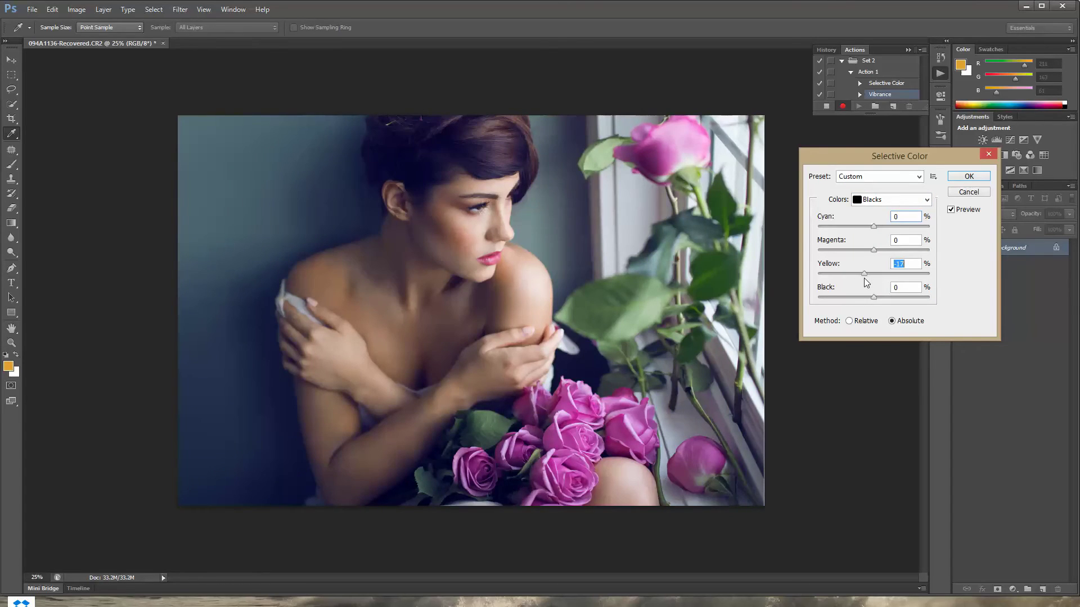
{"action": "left_click", "coordinate": [961, 176]}
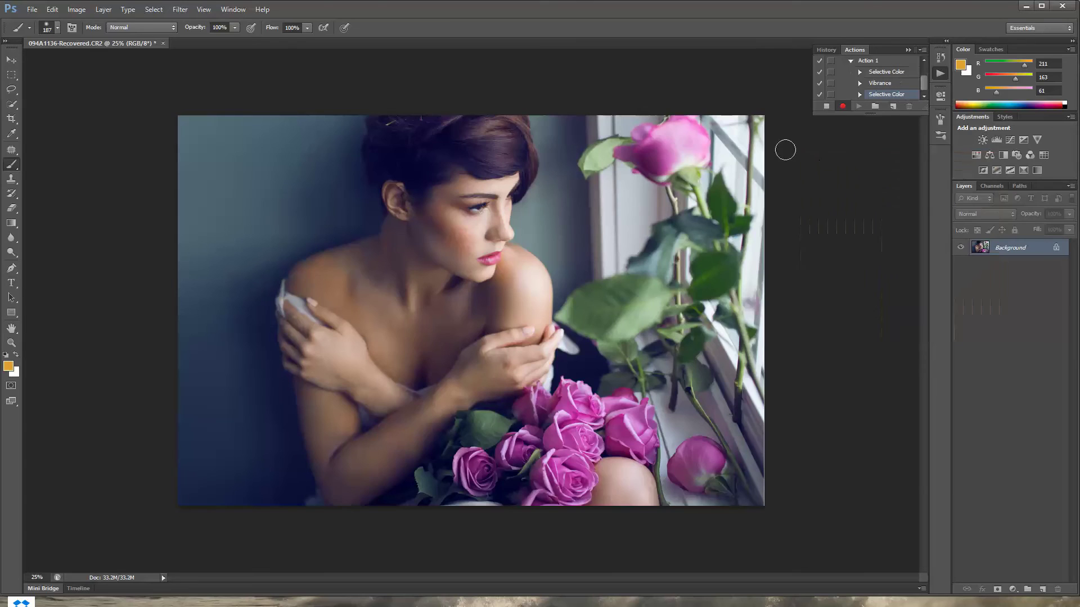
- Sharpen the portrait with the Unsharp Mask filter
{"action": "left_click", "coordinate": [180, 10]}
{"action": "mouse_move", "coordinate": [209, 176]}
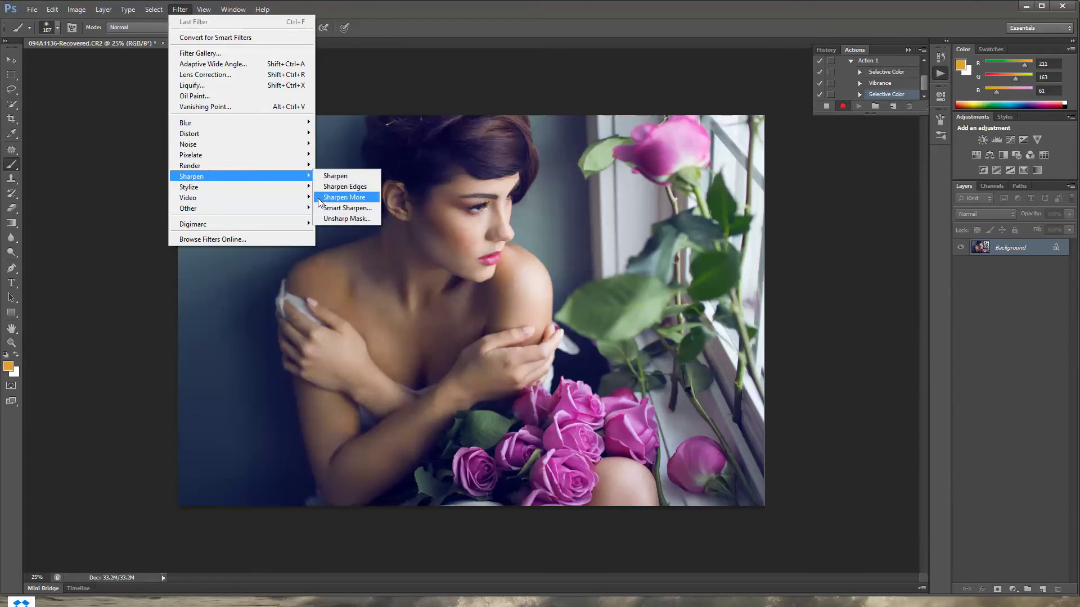
{"action": "left_click", "coordinate": [337, 218]}
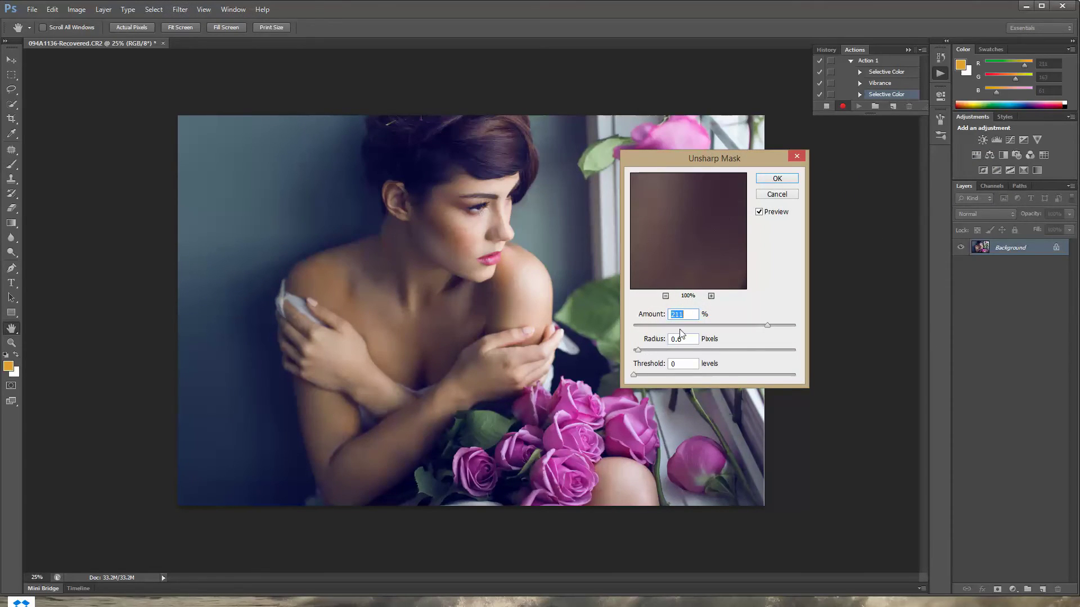
{"action": "left_click", "coordinate": [775, 179]}
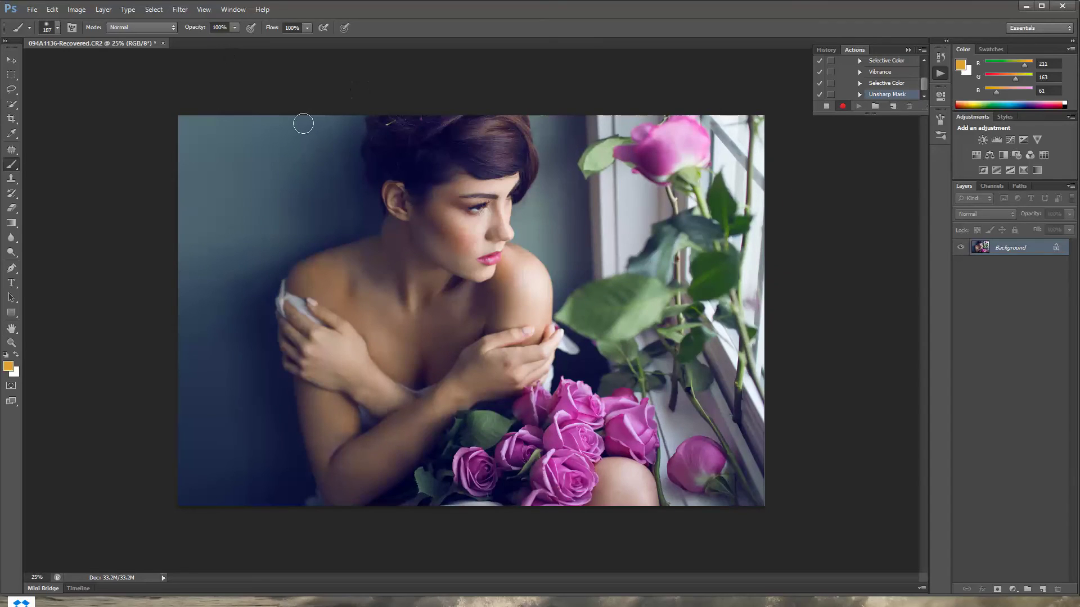
- Darken the shadows with a Curves adjustment (62→57) and stop recording Action 1
{"action": "left_click", "coordinate": [78, 10]}
{"action": "mouse_move", "coordinate": [93, 38]}
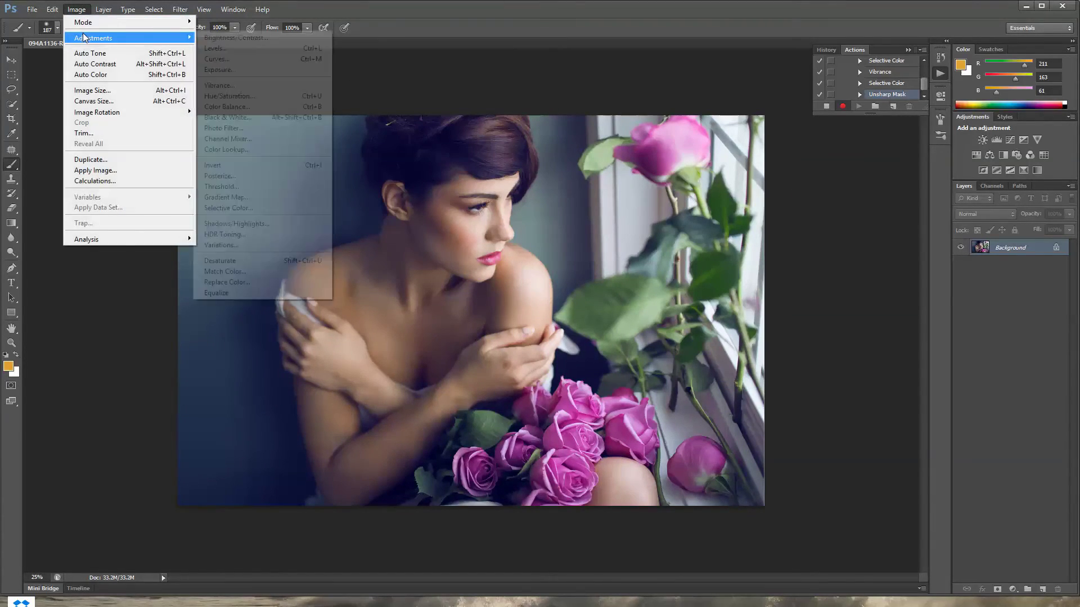
{"action": "left_click", "coordinate": [225, 59]}
{"action": "left_click", "coordinate": [905, 239]}
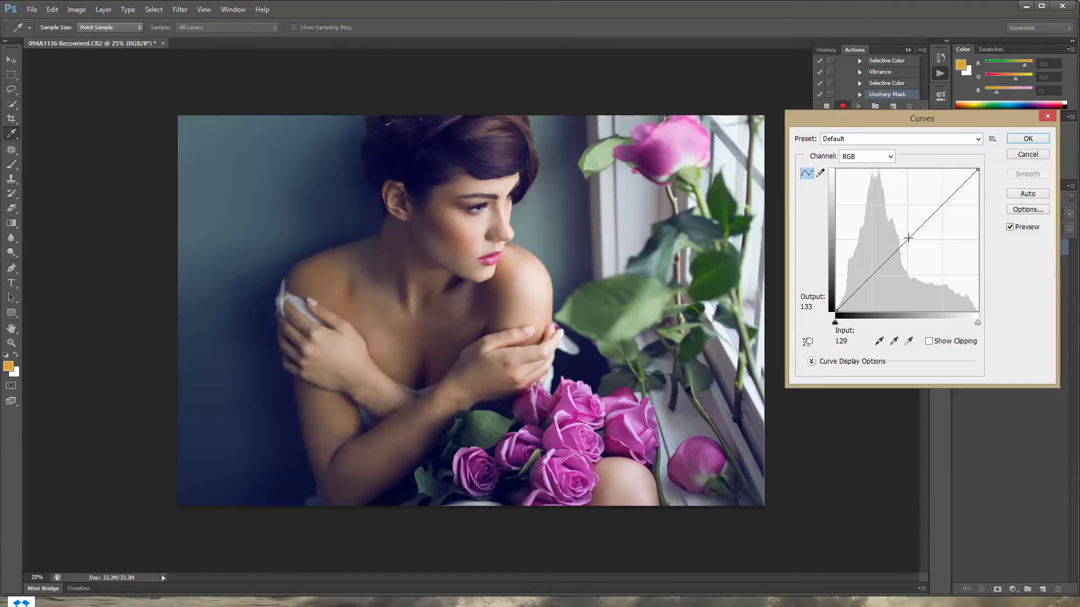
{"action": "left_click_drag", "start_coordinate": [869, 276], "coordinate": [870, 279]}
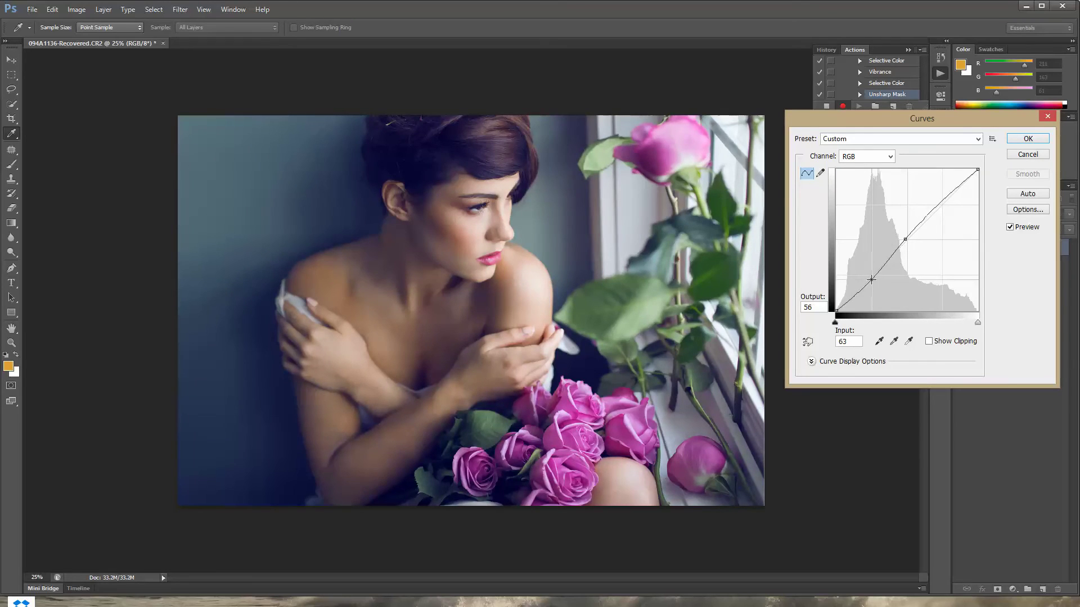
{"action": "left_click", "coordinate": [1028, 138]}
{"action": "left_click", "coordinate": [827, 106]}
{"action": "left_click_drag", "start_coordinate": [923, 83], "coordinate": [922, 72]}
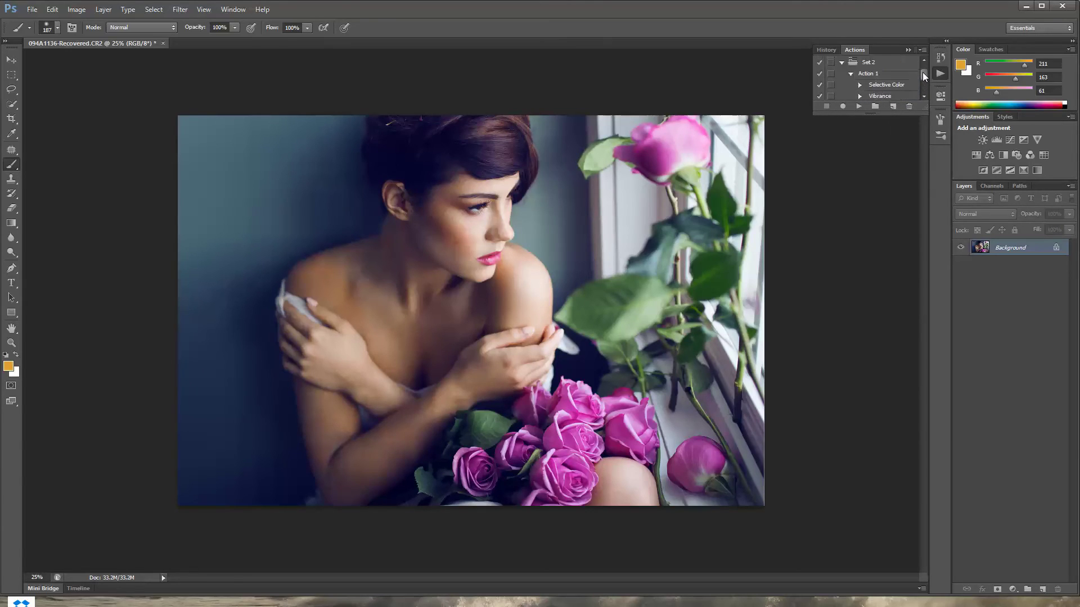
- Play Action 1 on 094A1185.CR2 and compare it against the first rose portrait
{"action": "left_click", "coordinate": [850, 83]}
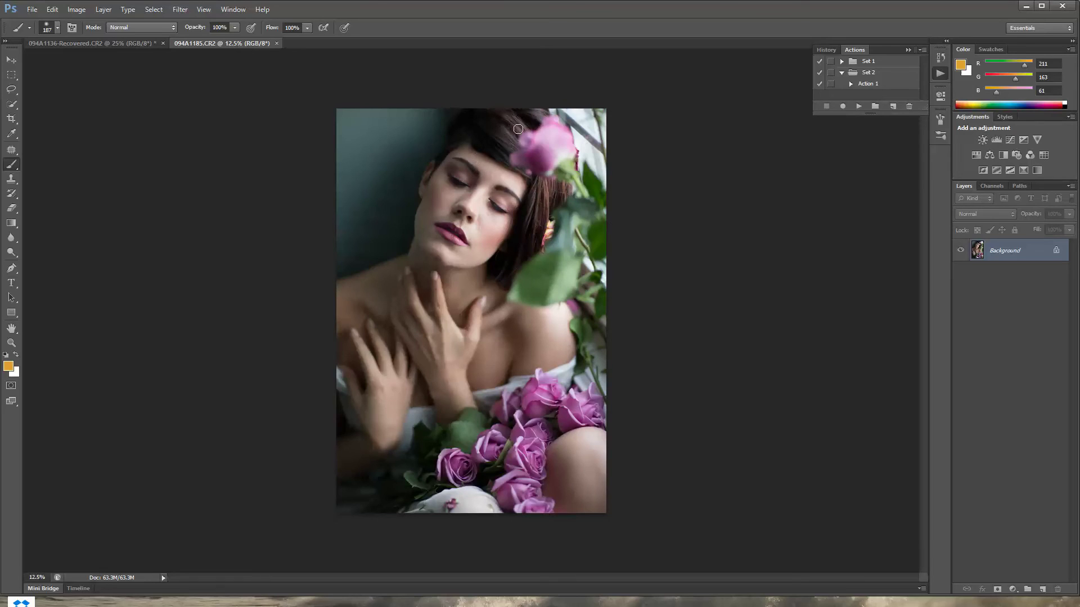
{"action": "left_click", "coordinate": [863, 86]}
{"action": "left_click", "coordinate": [856, 105]}
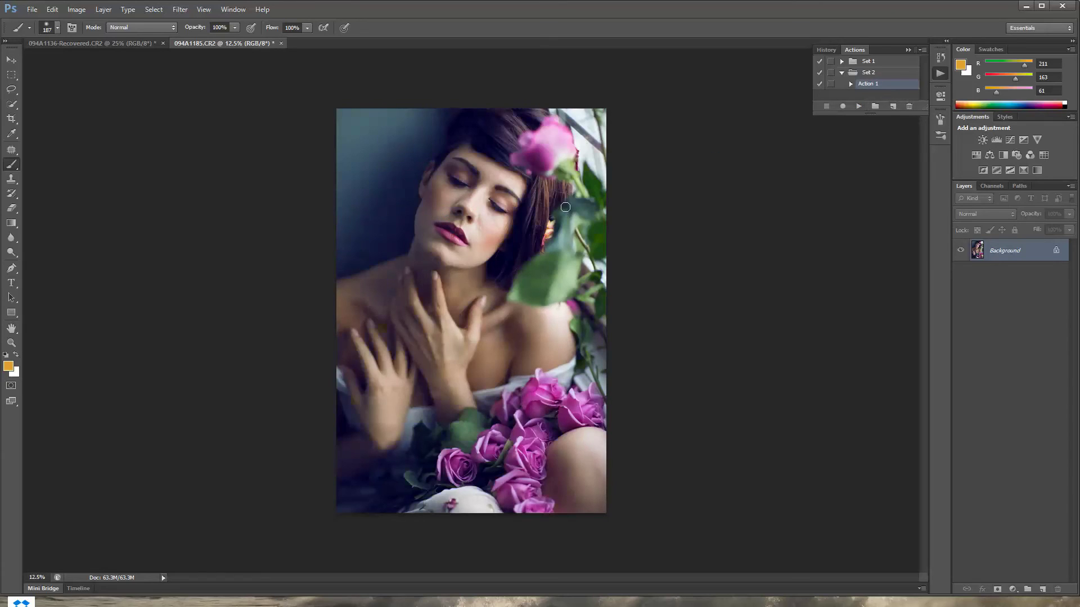
{"action": "left_click", "coordinate": [92, 43]}
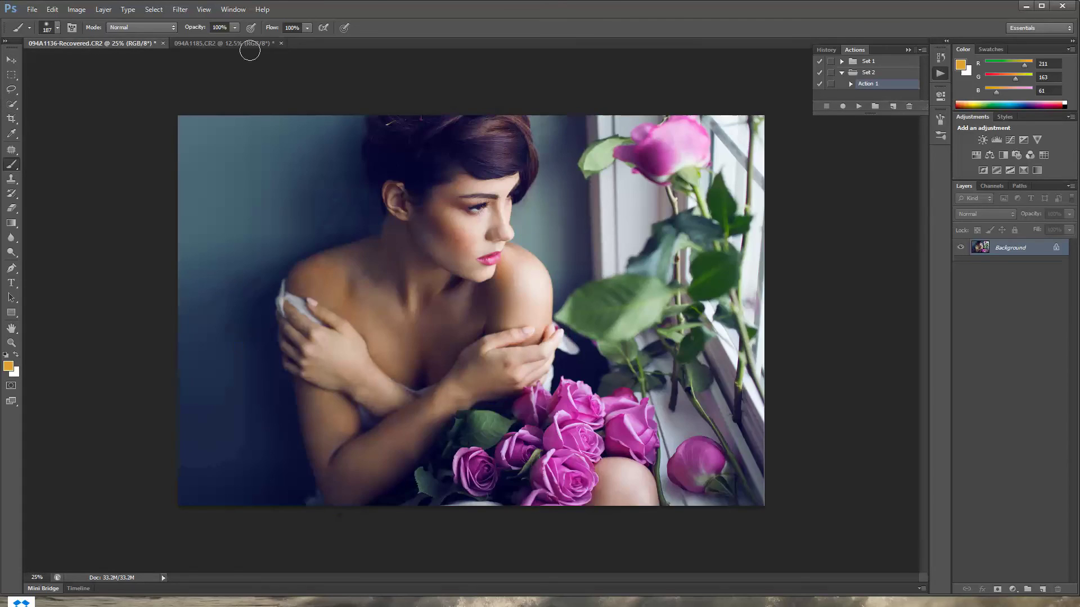
{"action": "left_click", "coordinate": [245, 43]}
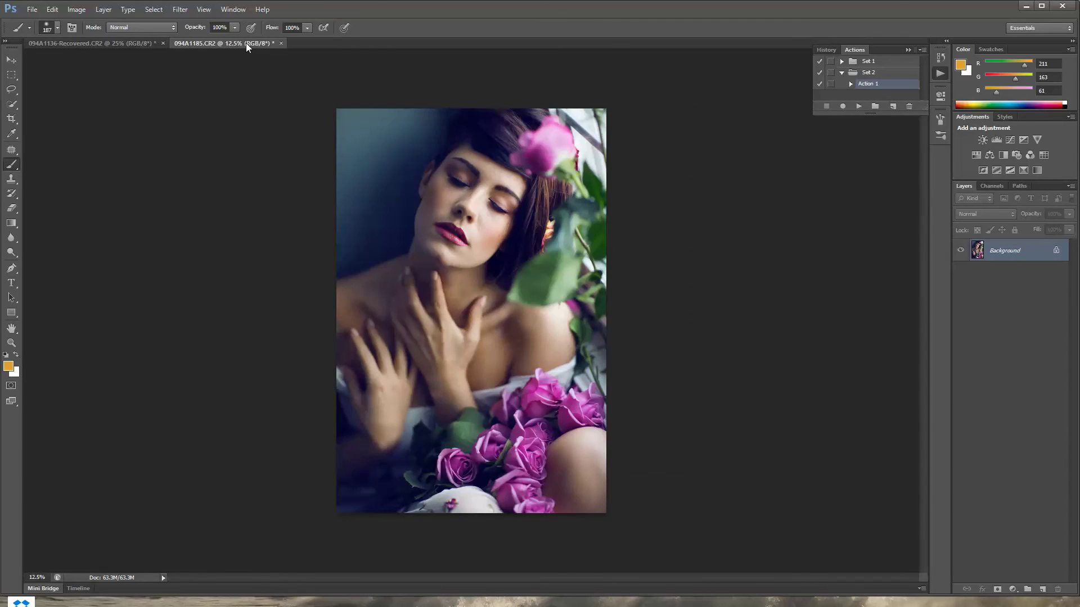